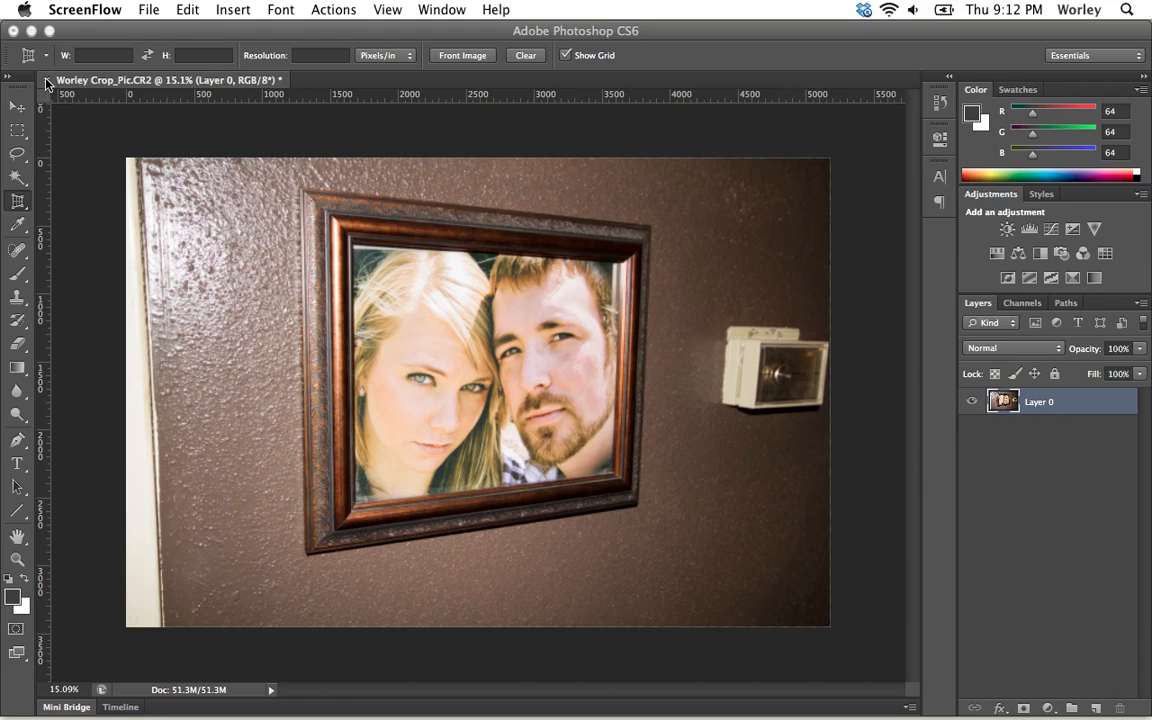
- Close the open framed-portrait photo without saving its changes
{"action": "left_click", "coordinate": [16, 107]}
{"action": "left_click", "coordinate": [16, 108]}
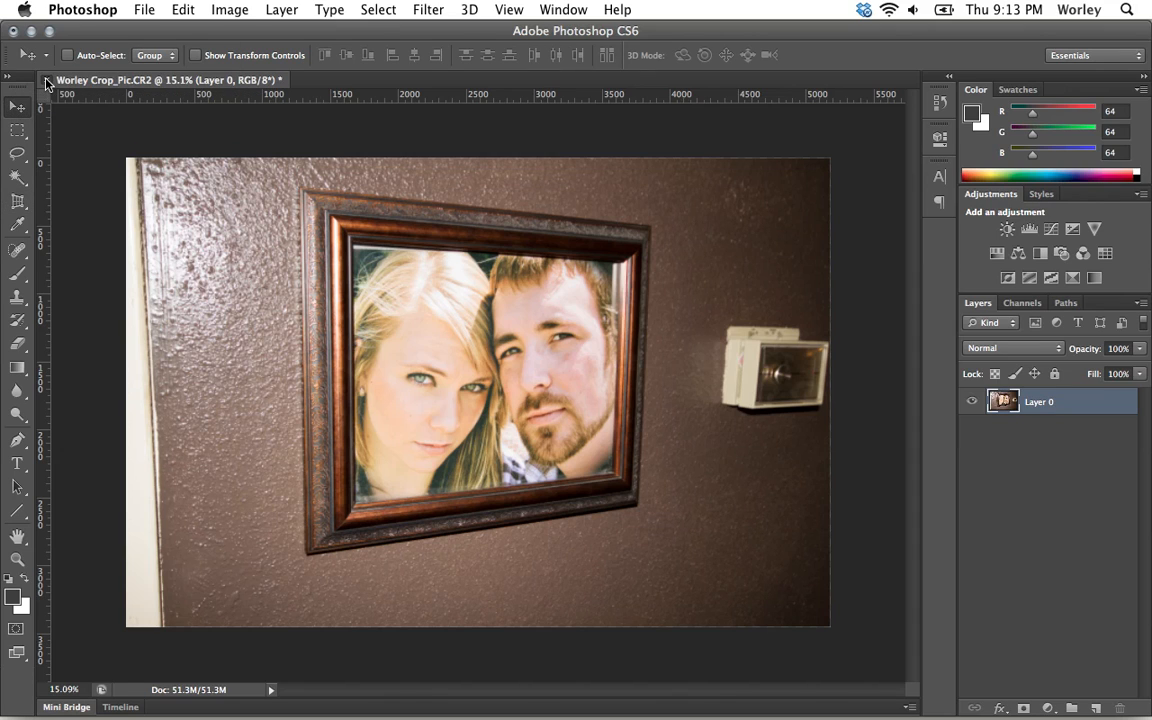
{"action": "key", "text": "super+w"}
{"action": "left_click", "coordinate": [486, 280]}
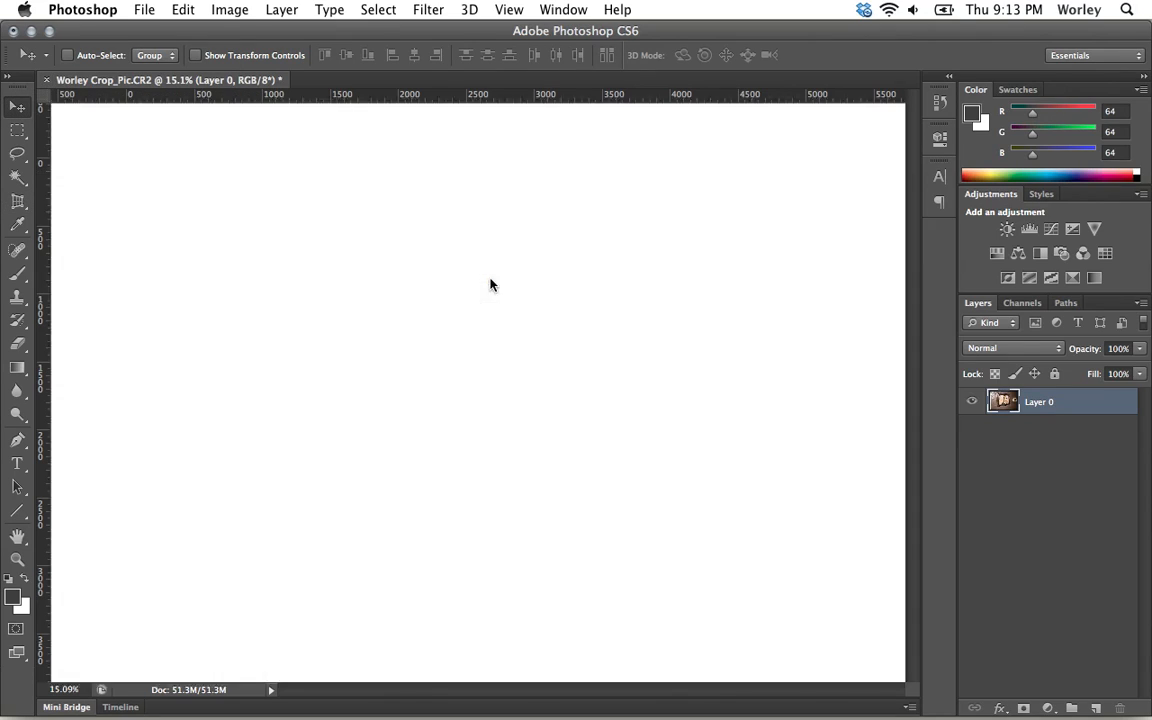
- Create a new document with the U.S. Paper preset in Letter size, 8.5 x 11 inches at 300 pixels/inch with white background
{"action": "left_click", "coordinate": [138, 10]}
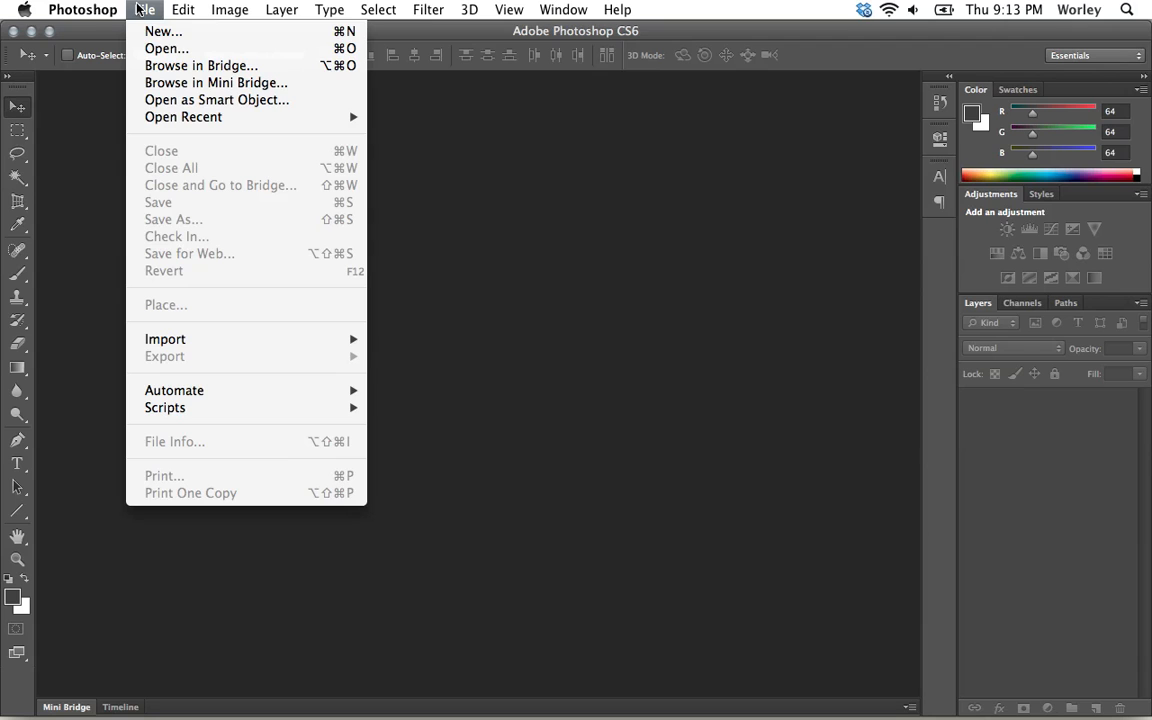
{"action": "left_click", "coordinate": [150, 32]}
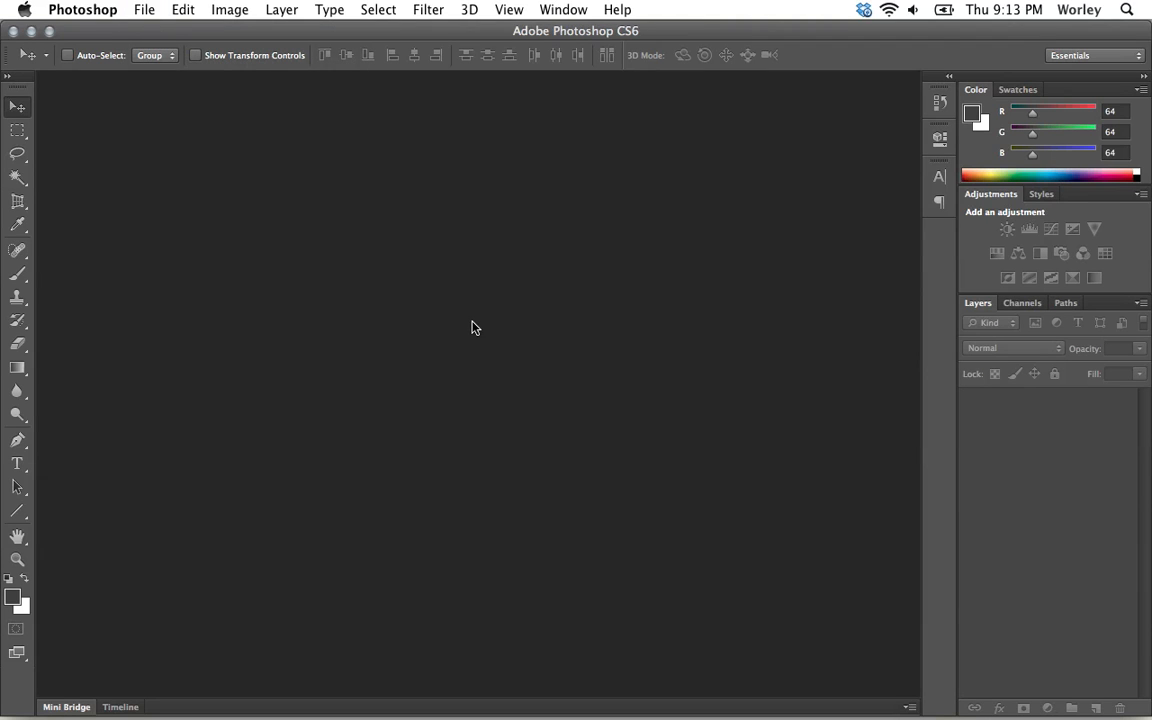
{"action": "left_click", "coordinate": [520, 191]}
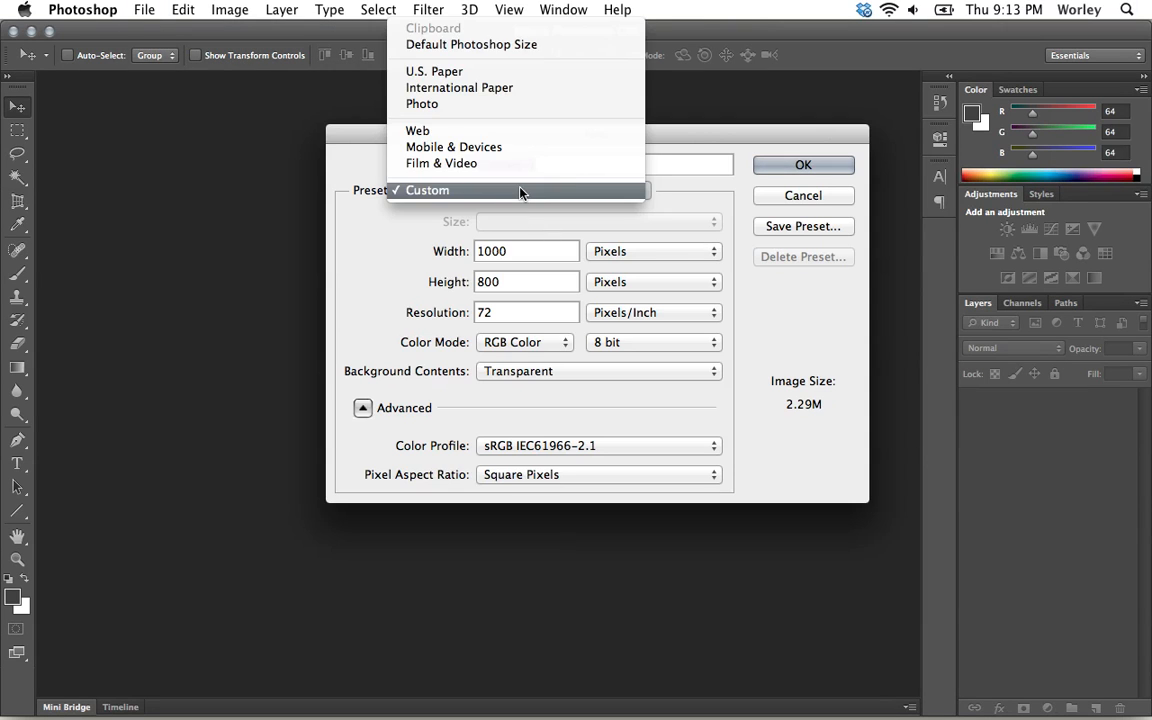
{"action": "left_click", "coordinate": [434, 71]}
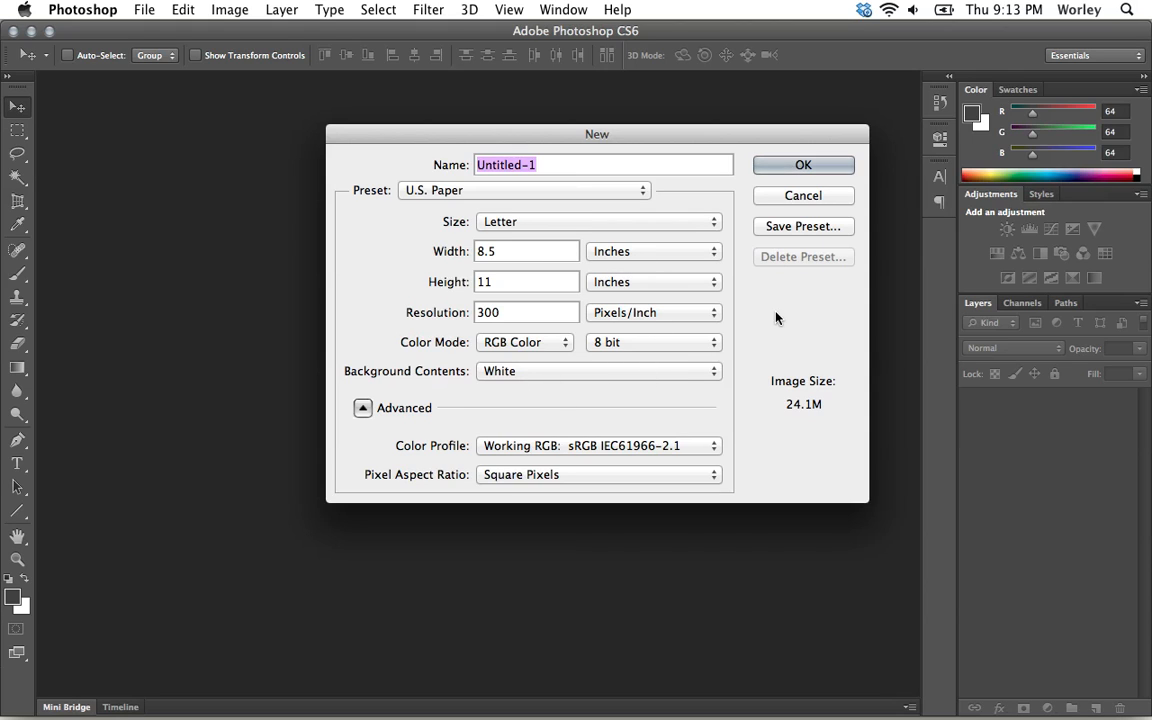
{"action": "left_click", "coordinate": [786, 163]}
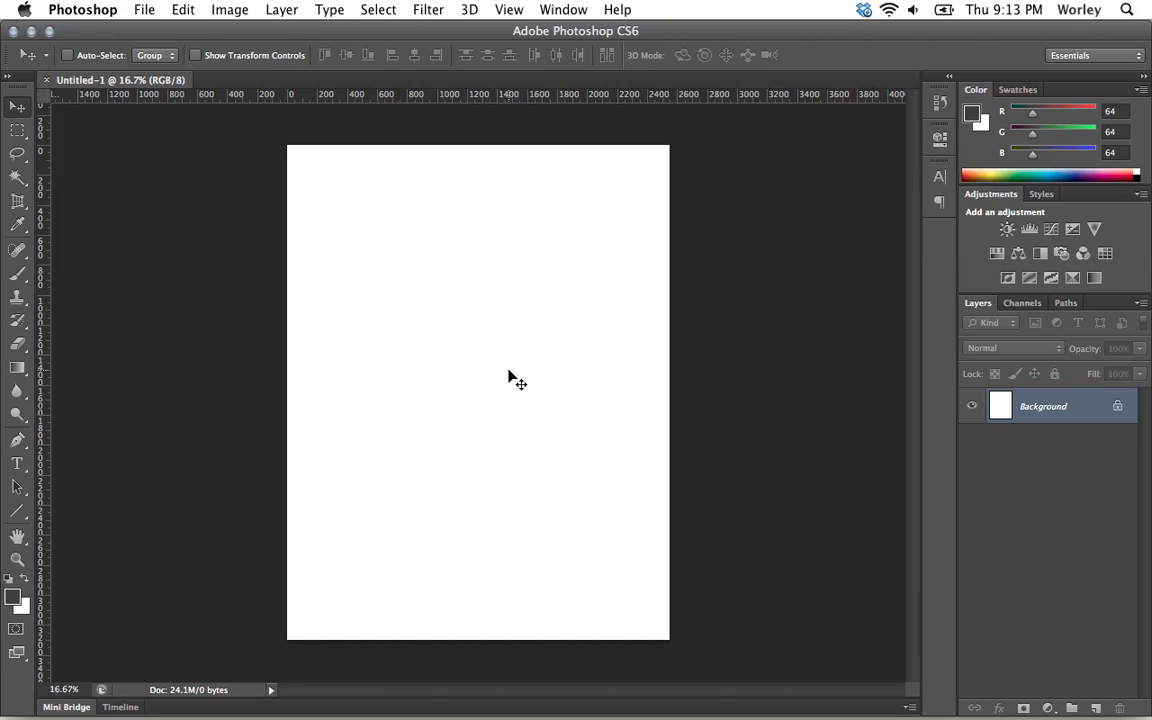
- Try converting the locked Background into a regular layer, and undo the conversion
{"action": "right_click", "coordinate": [1040, 408]}
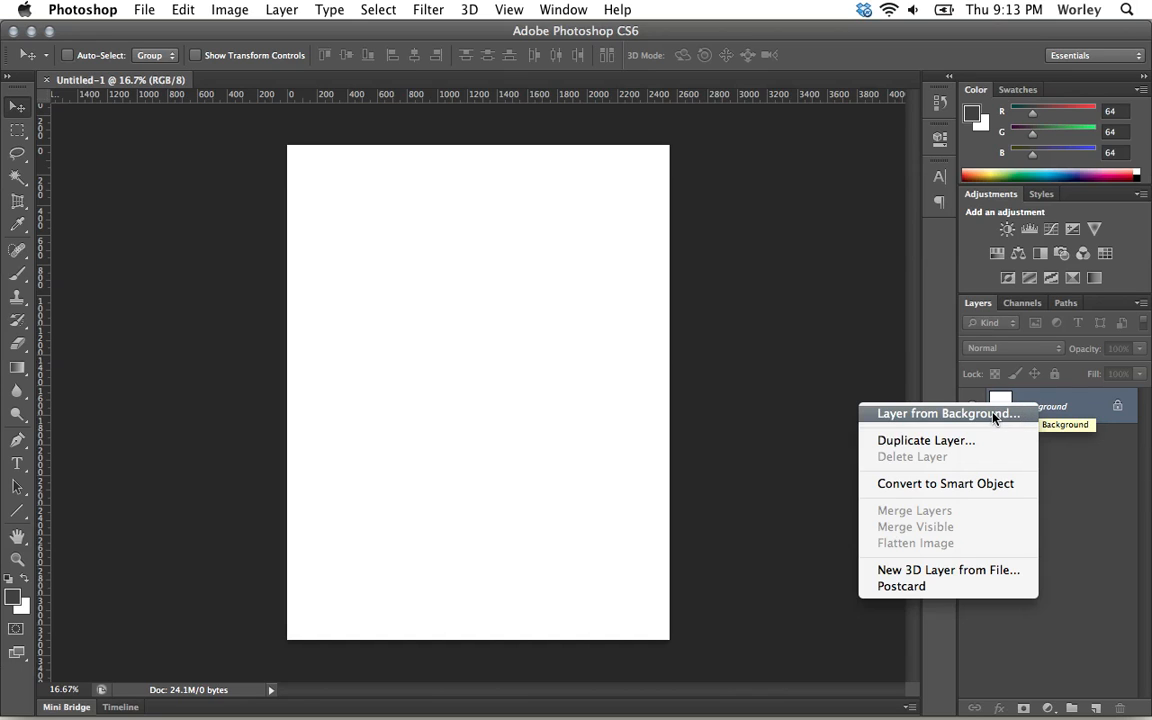
{"action": "left_click", "coordinate": [995, 414]}
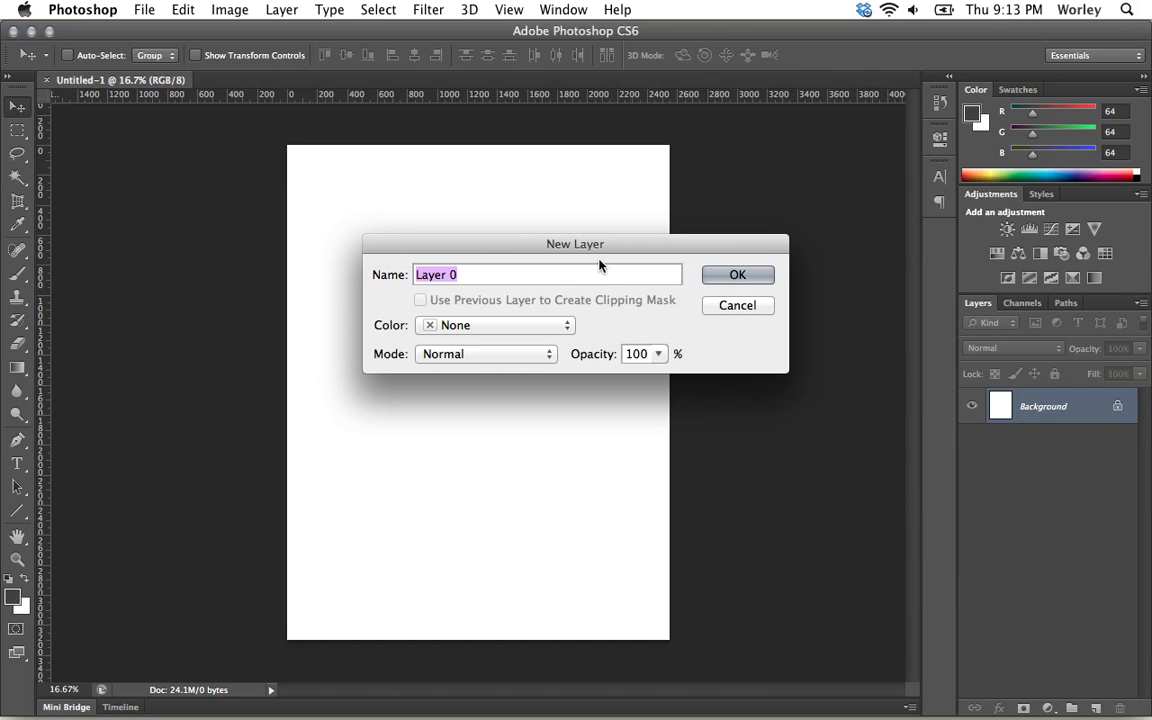
{"action": "key", "text": "Return"}
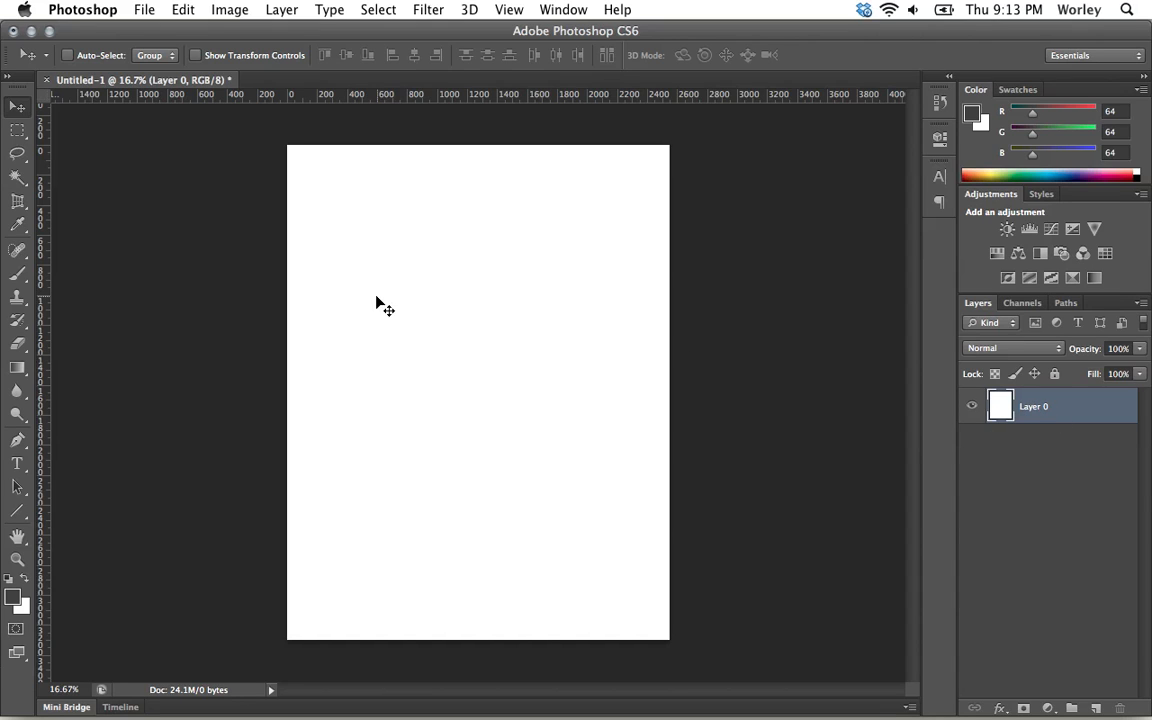
{"action": "key", "text": "super+z"}
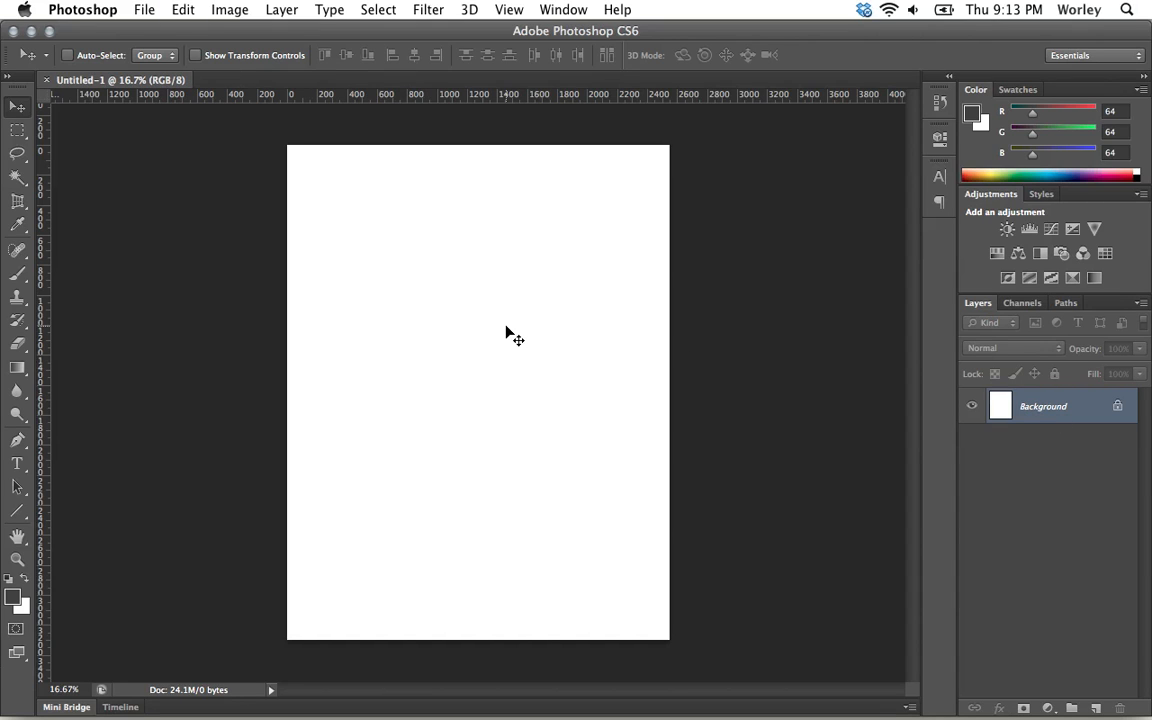
- Make a rectangular selection in the page's upper-right area and try deleting its contents from the locked Background, cancelling the Fill
{"action": "left_click", "coordinate": [17, 131]}
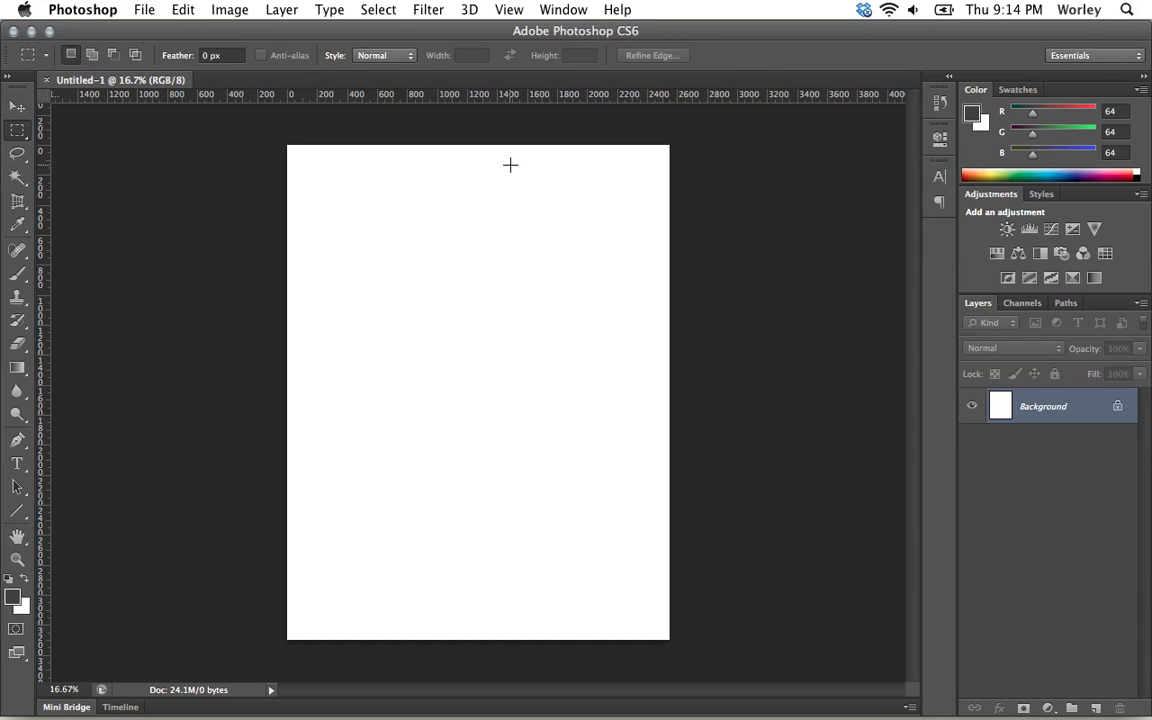
{"action": "left_click_drag", "start_coordinate": [518, 170], "coordinate": [645, 311]}
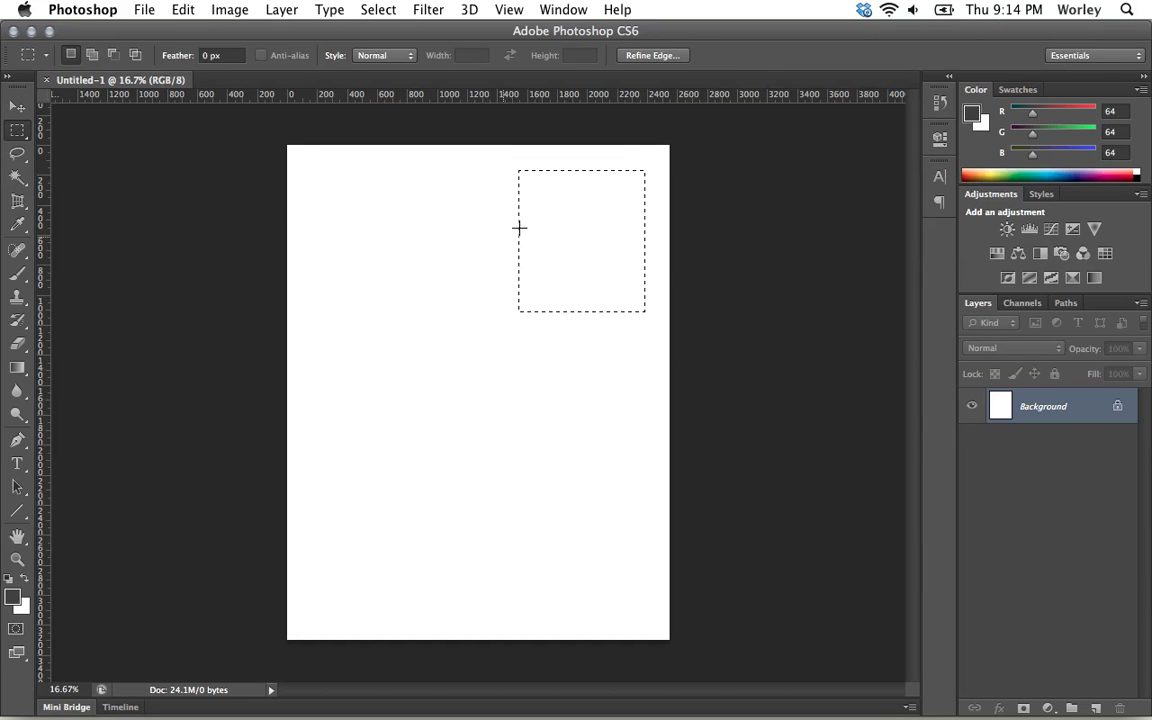
{"action": "key", "text": "shift+BackSpace"}
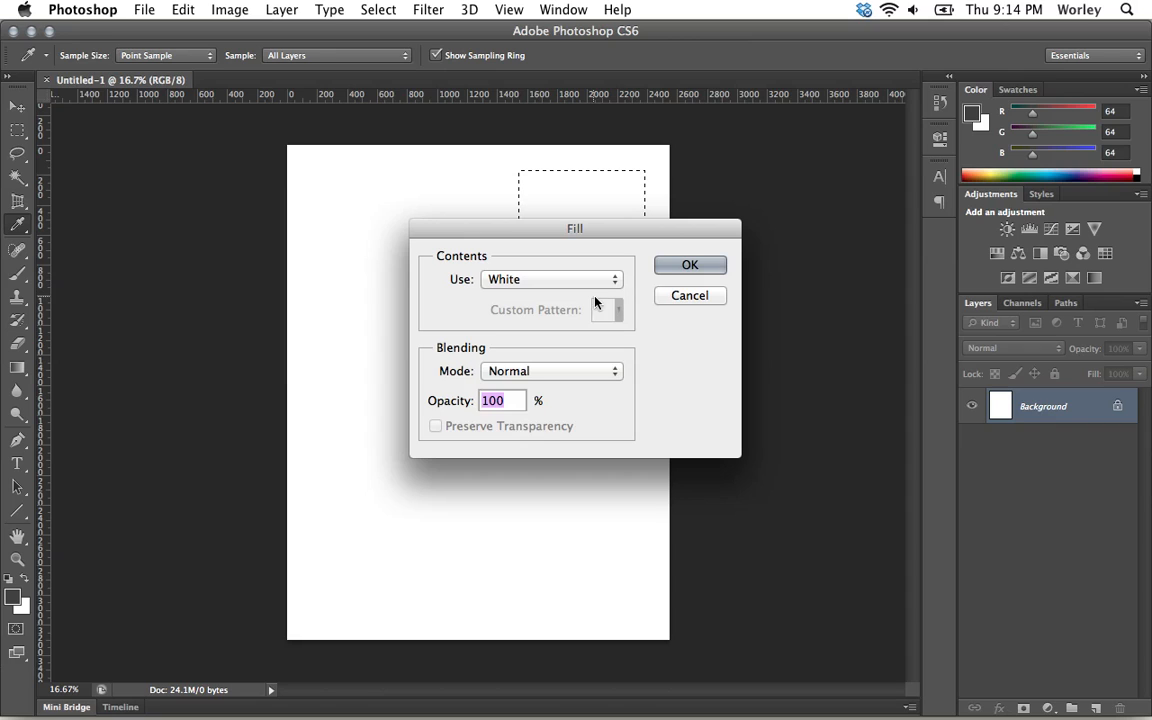
{"action": "left_click", "coordinate": [689, 296]}
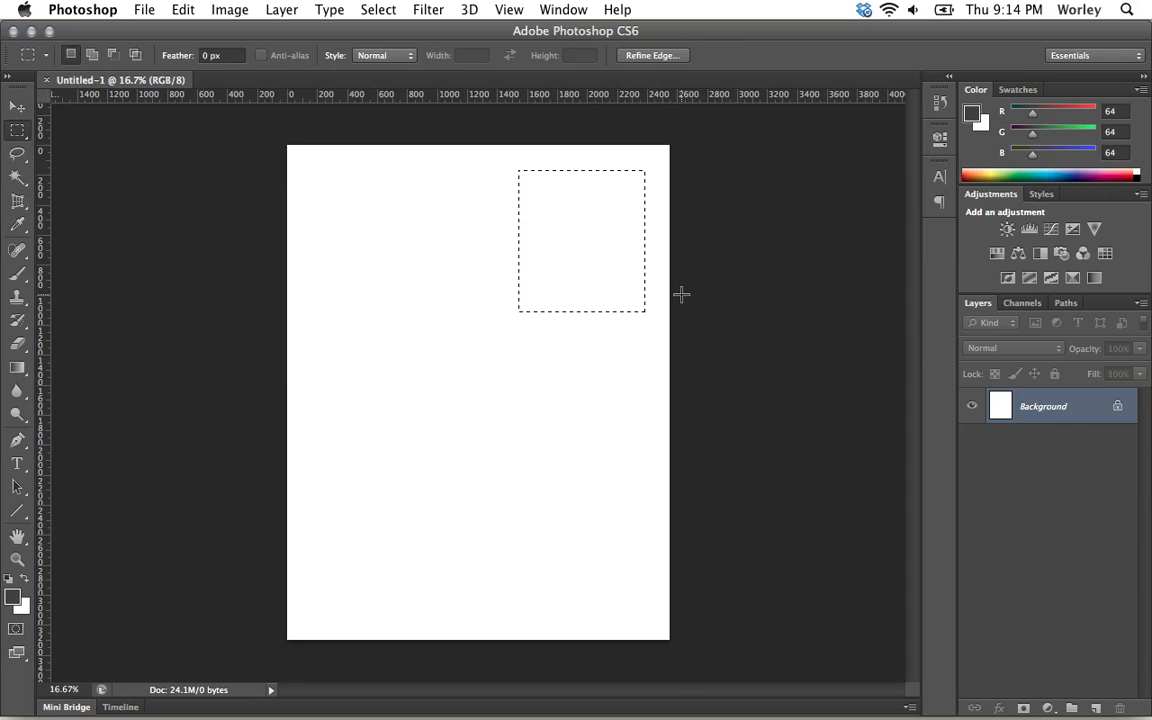
- Convert the locked Background into a regular layer named Layer 0
{"action": "right_click", "coordinate": [1033, 410]}
{"action": "left_click", "coordinate": [935, 411]}
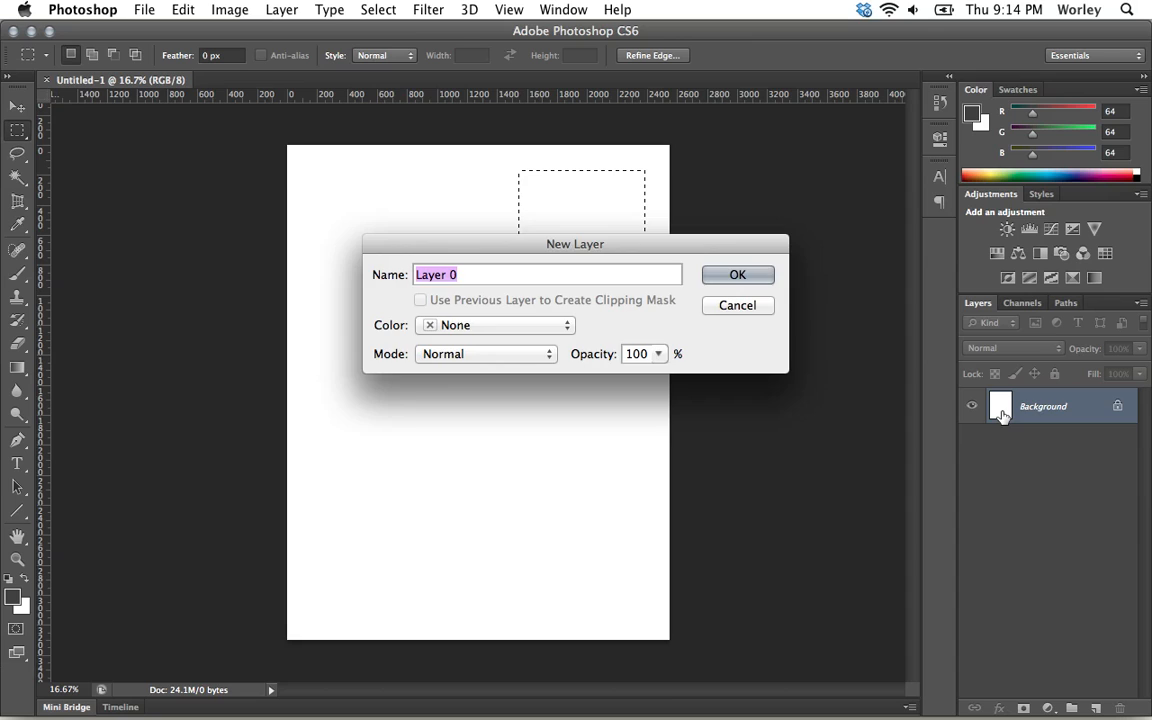
{"action": "key", "text": "Return"}
- Try deleting the selected rectangle from Layer 0, undo the deletion and clear the selection
{"action": "key", "text": "Delete"}
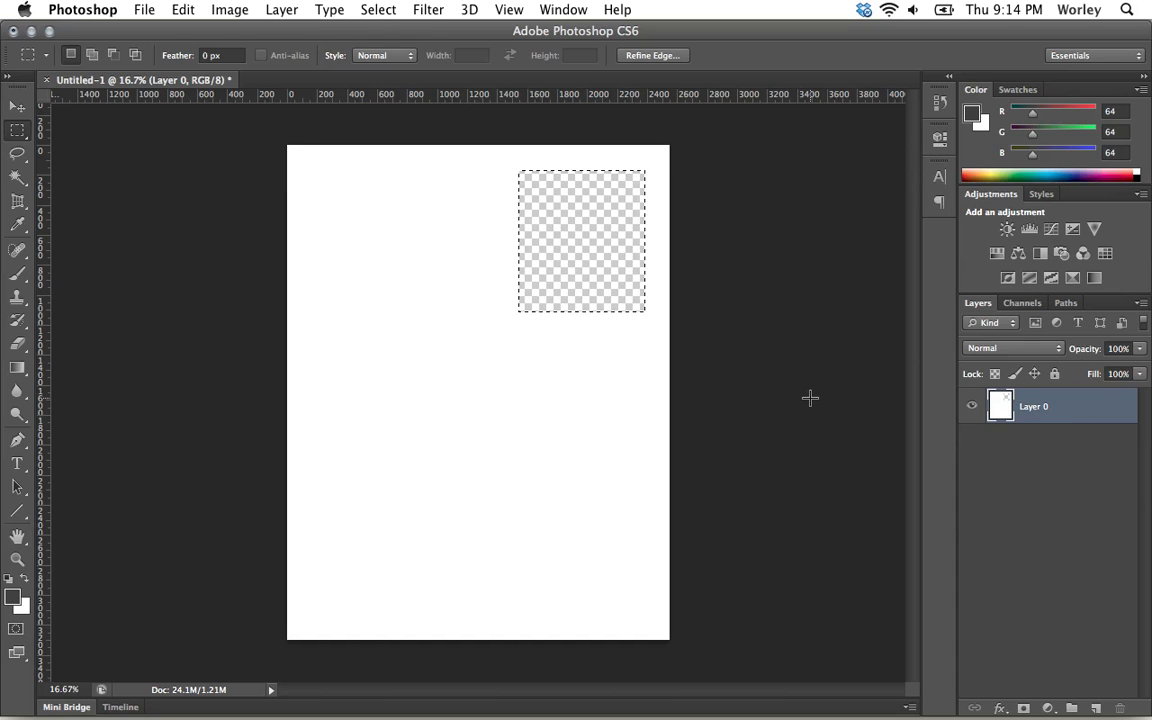
{"action": "key", "text": "ctrl+z"}
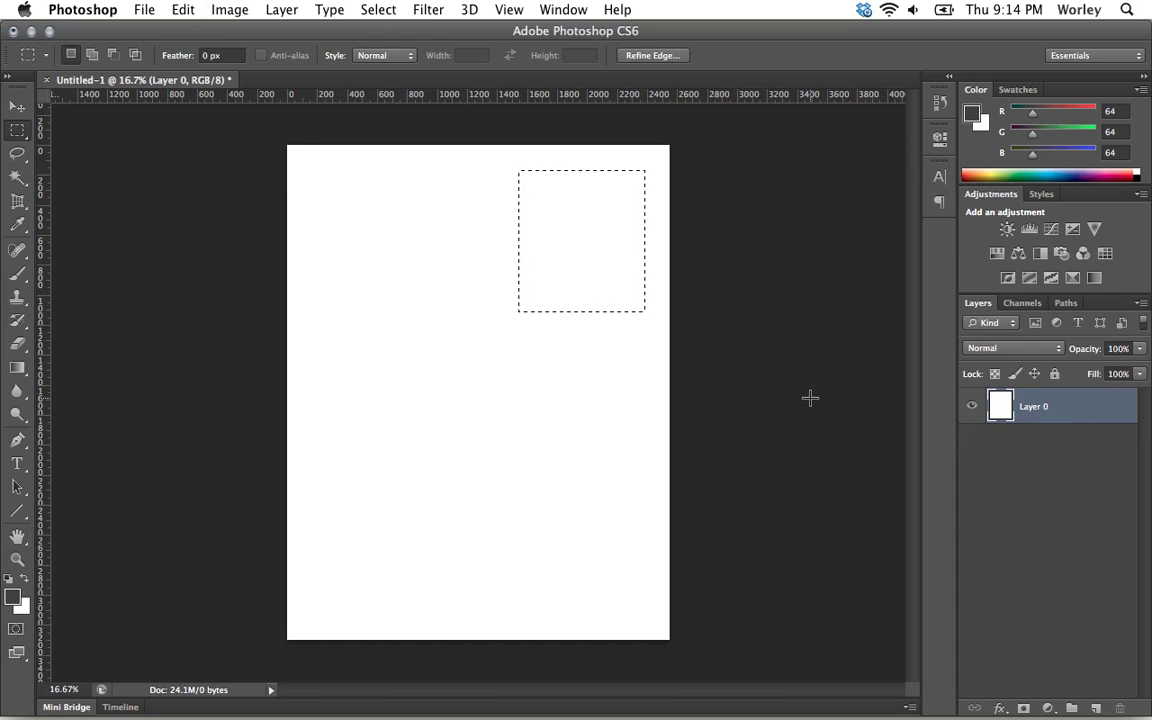
{"action": "left_click", "coordinate": [213, 193]}
{"action": "left_click", "coordinate": [17, 106]}
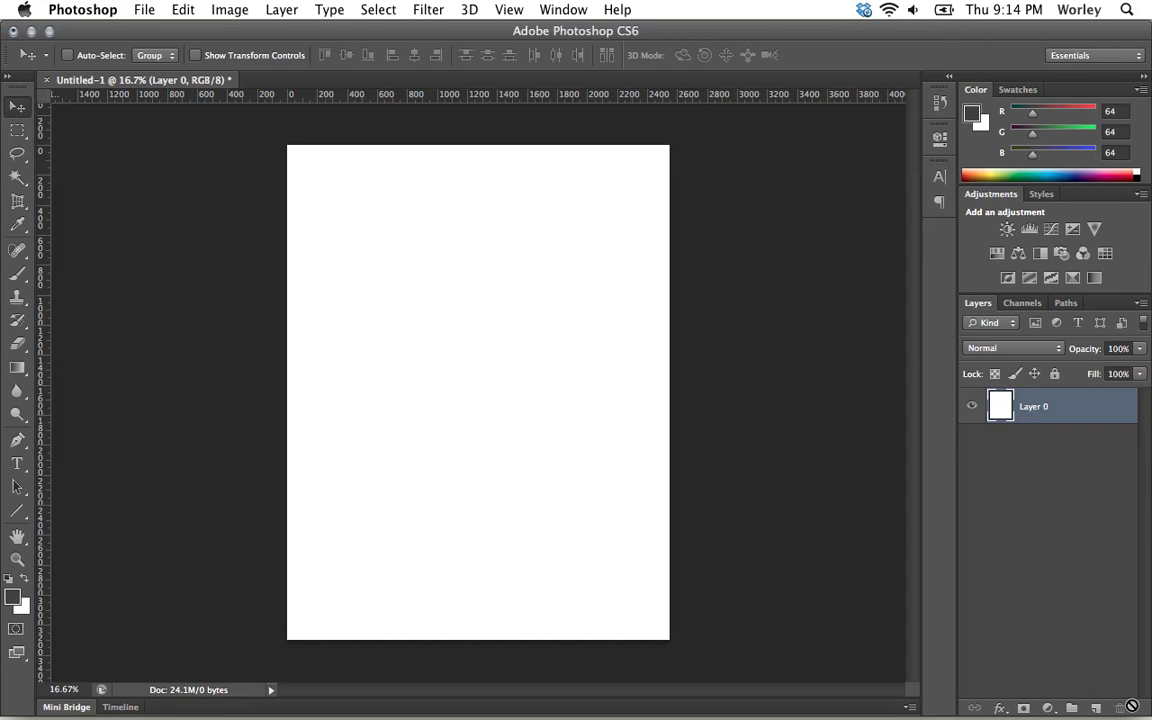
- Place Unknown.jpeg from the desktop into the document and scale it proportionally to about 150%
{"action": "left_click_drag", "start_coordinate": [1126, 712], "coordinate": [962, 638]}
{"action": "left_click_drag", "start_coordinate": [1047, 320], "coordinate": [434, 260]}
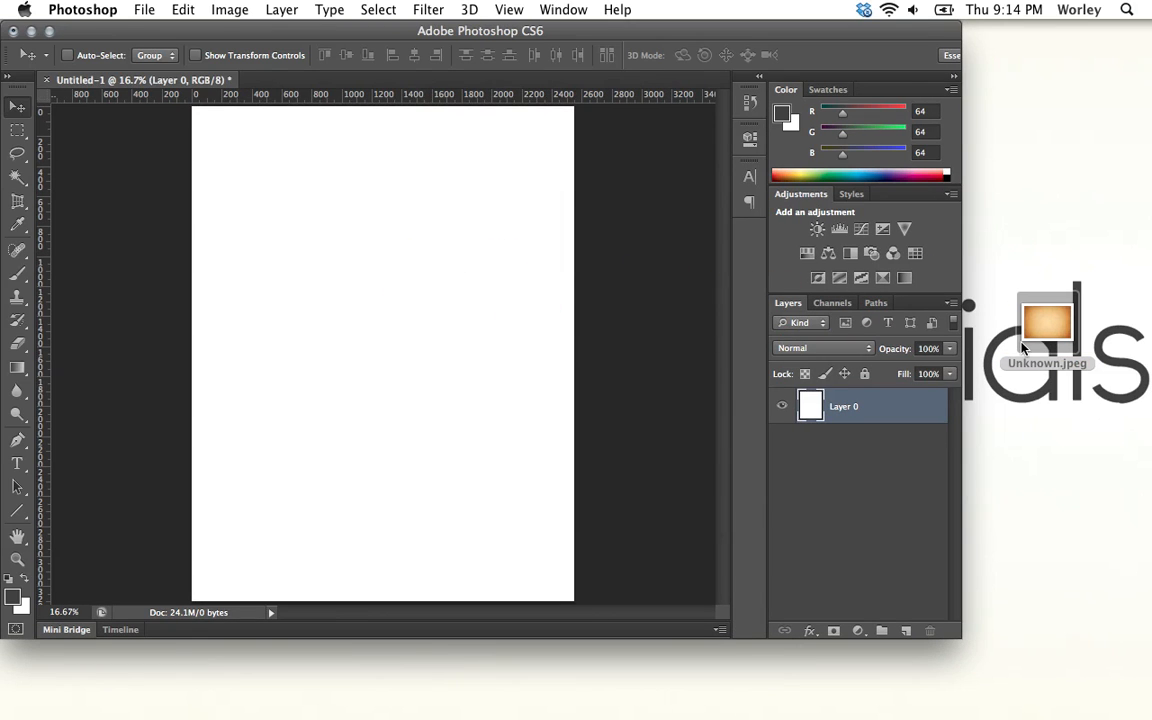
{"action": "left_click_drag", "start_coordinate": [1058, 330], "coordinate": [422, 275]}
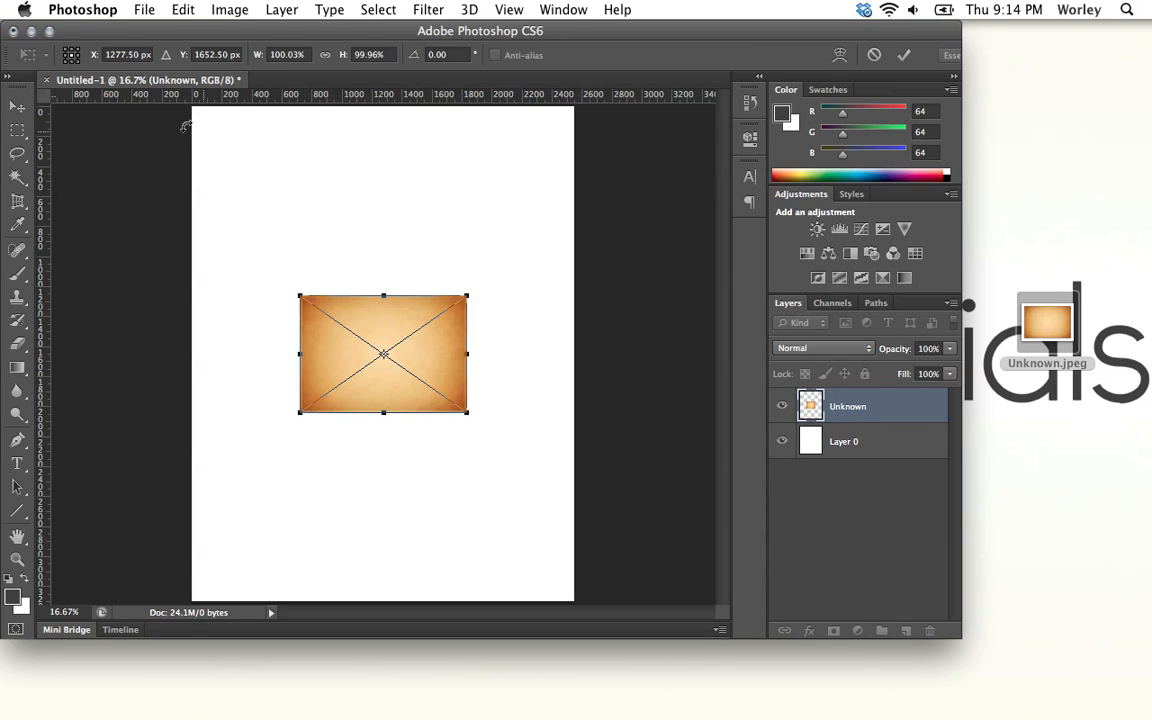
{"action": "left_click", "coordinate": [50, 31]}
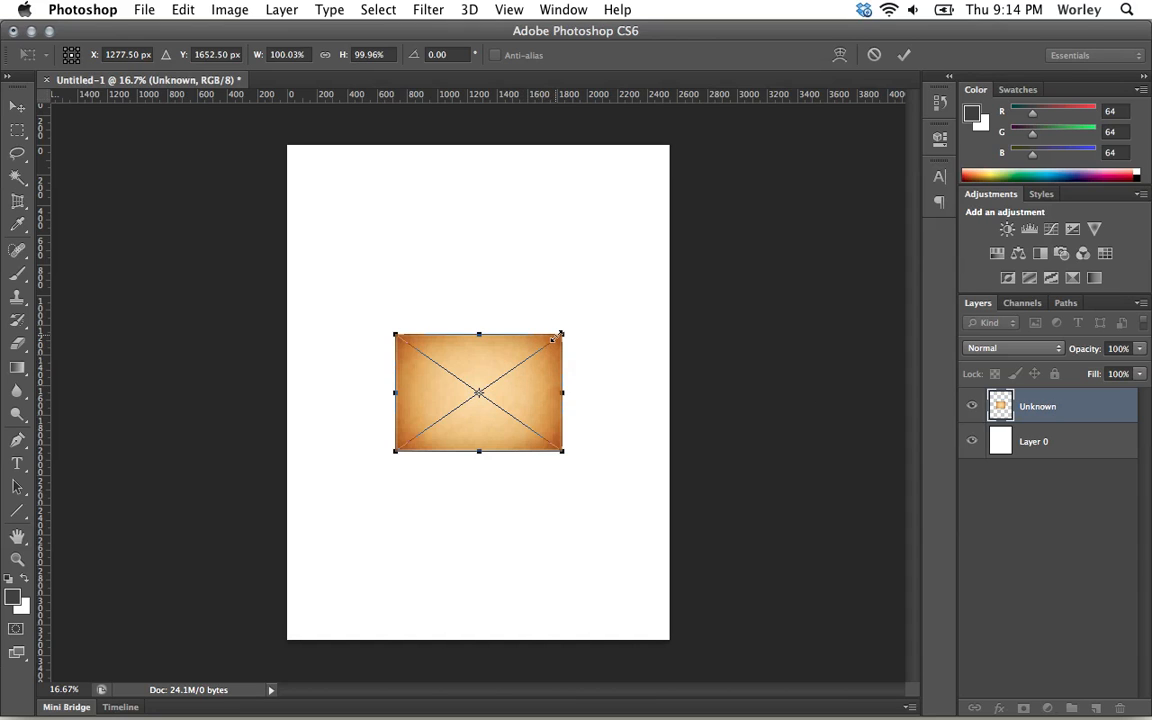
{"action": "left_click_drag", "start_coordinate": [562, 335], "coordinate": [615, 237]}
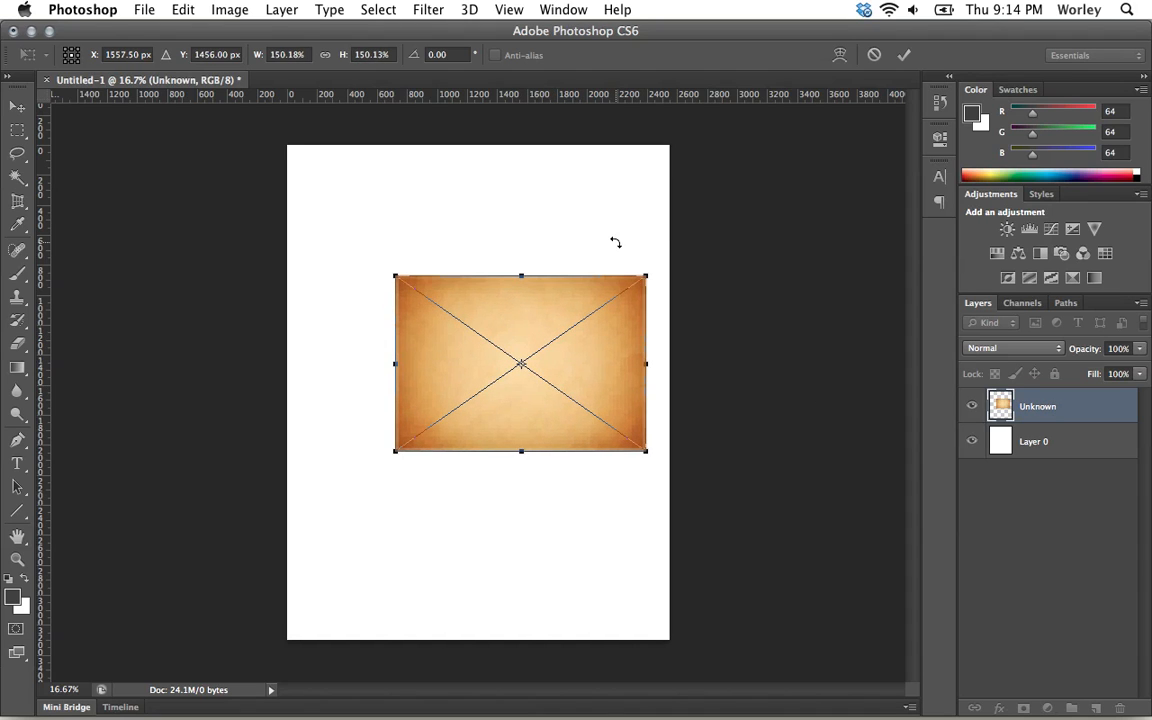
{"action": "key", "text": "Return"}
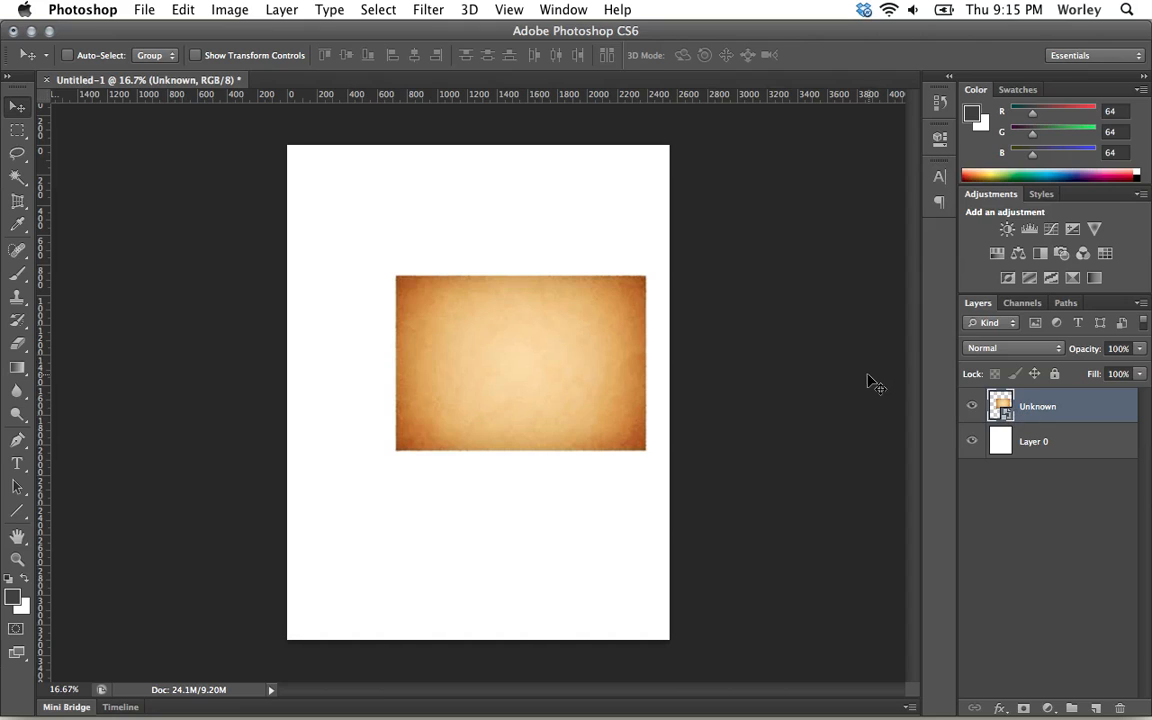
- Select a rectangle inside the placed parchment image and try to delete that area from its smart object layer
{"action": "left_click", "coordinate": [17, 130]}
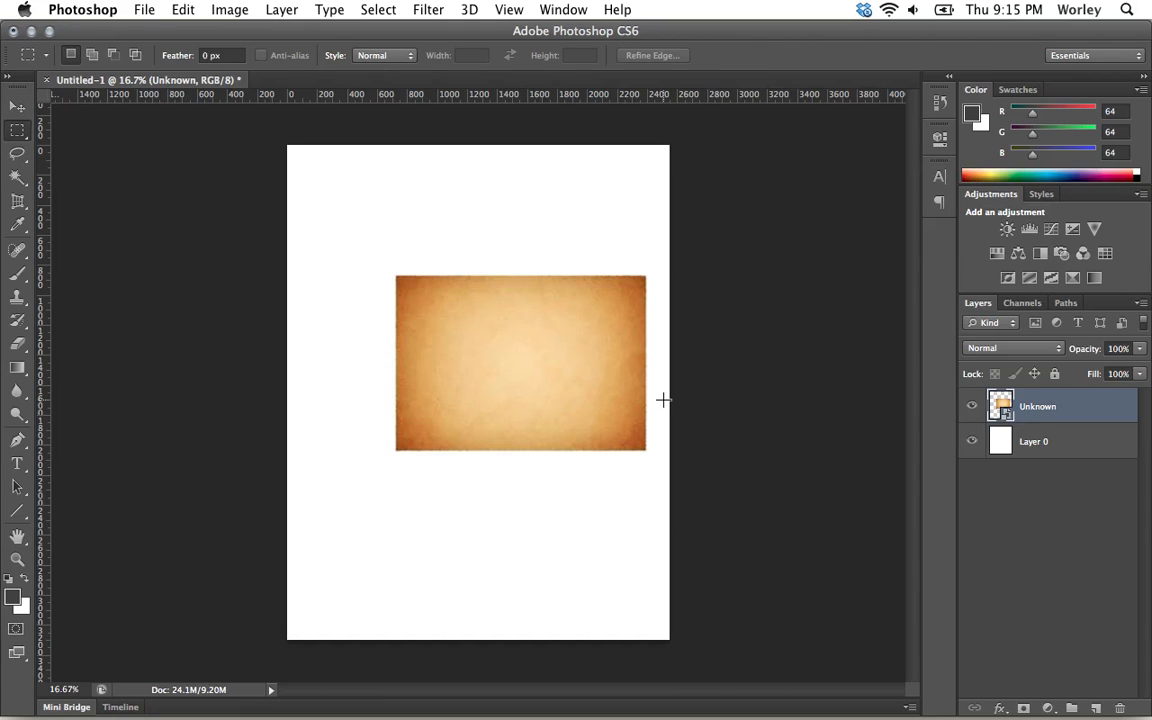
{"action": "left_click_drag", "start_coordinate": [505, 305], "coordinate": [594, 389]}
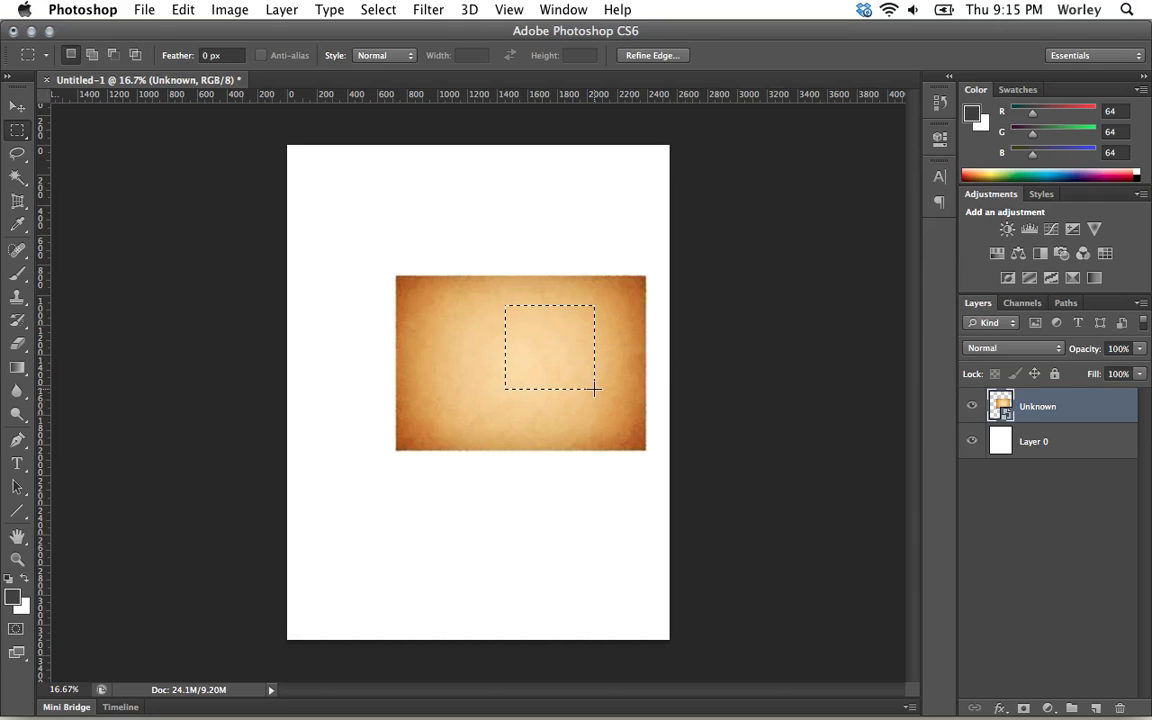
{"action": "key", "text": "Delete"}
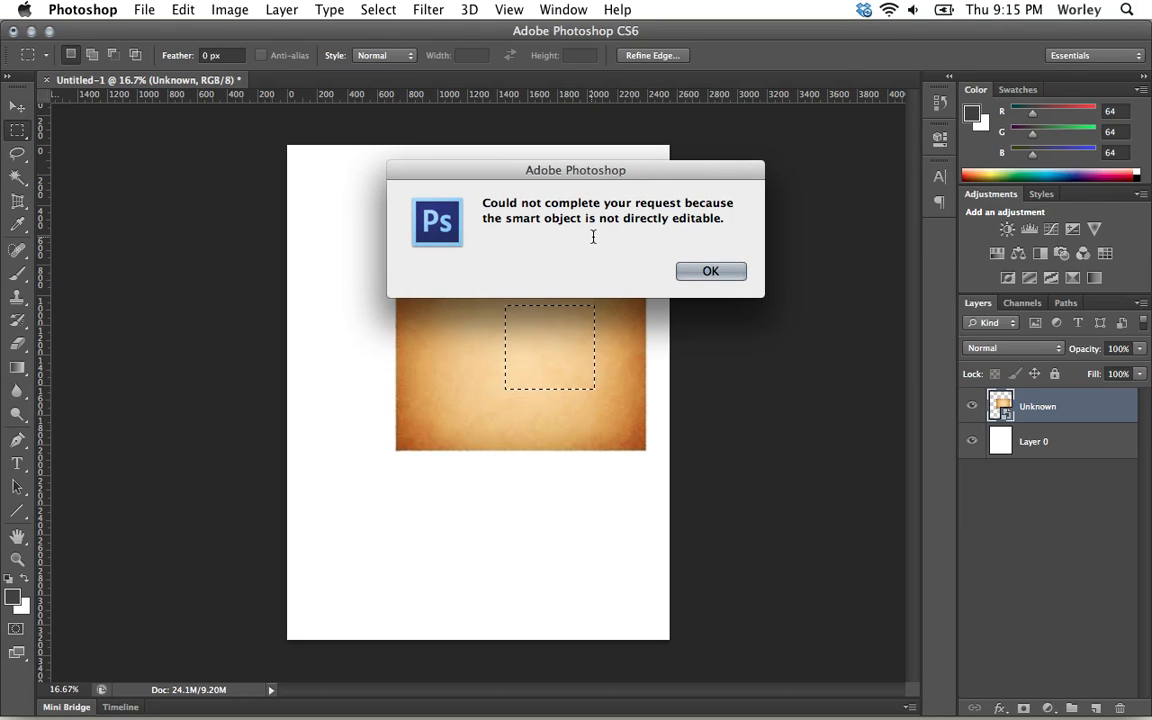
{"action": "left_click", "coordinate": [708, 273]}
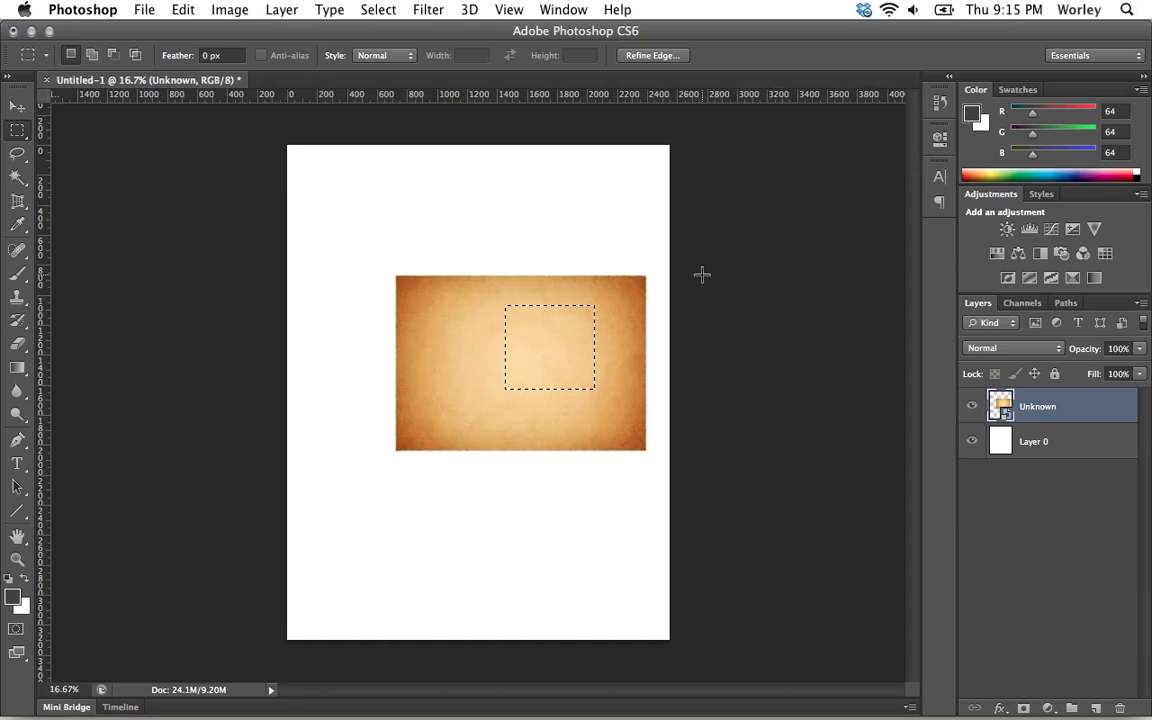
- Rasterize the parchment image's layer, undo the trial deletion of the selected rectangle and deselect
{"action": "right_click", "coordinate": [1045, 408]}
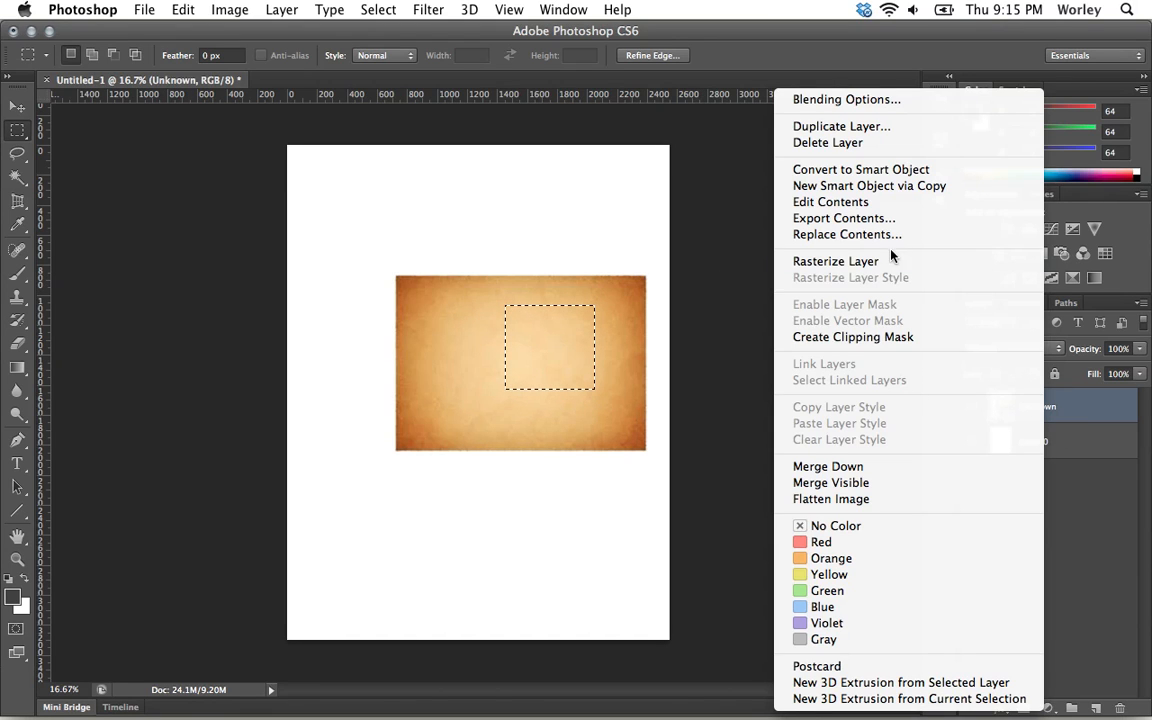
{"action": "left_click", "coordinate": [910, 264]}
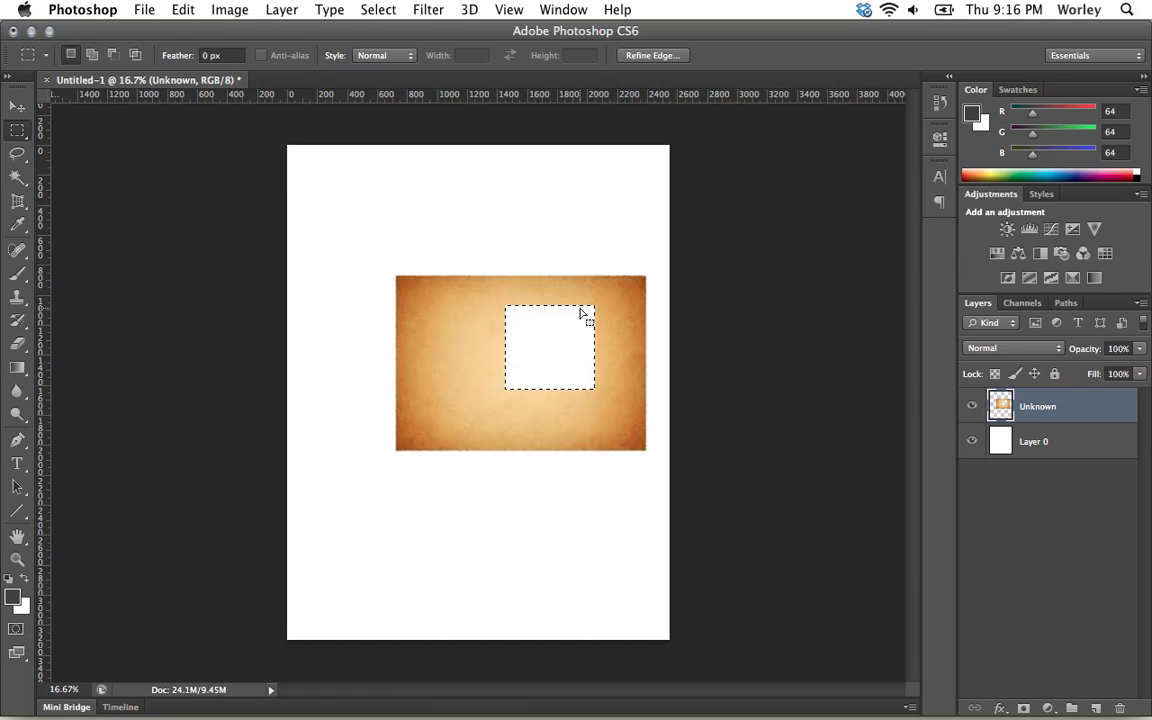
{"action": "key", "text": "super+z"}
{"action": "key", "text": "super+d"}
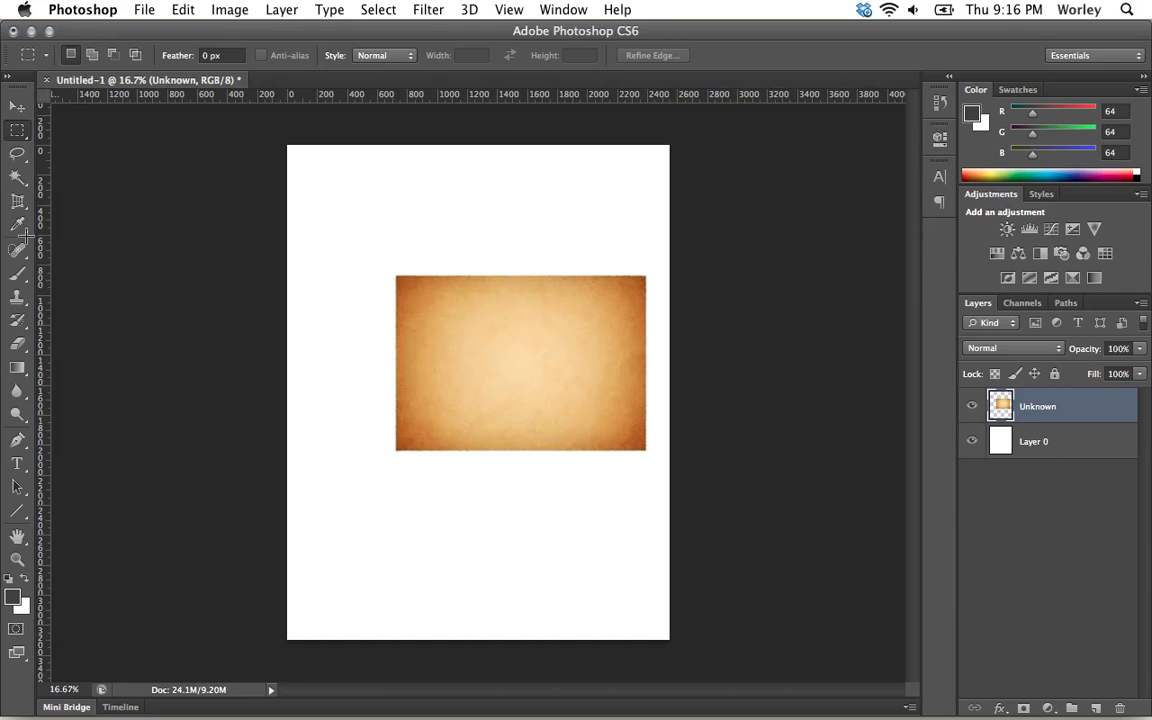
- Add the title text "WORLEY TUTS" across the parchment image in black 134 pt Helvetica Bold
{"action": "left_click", "coordinate": [17, 463]}
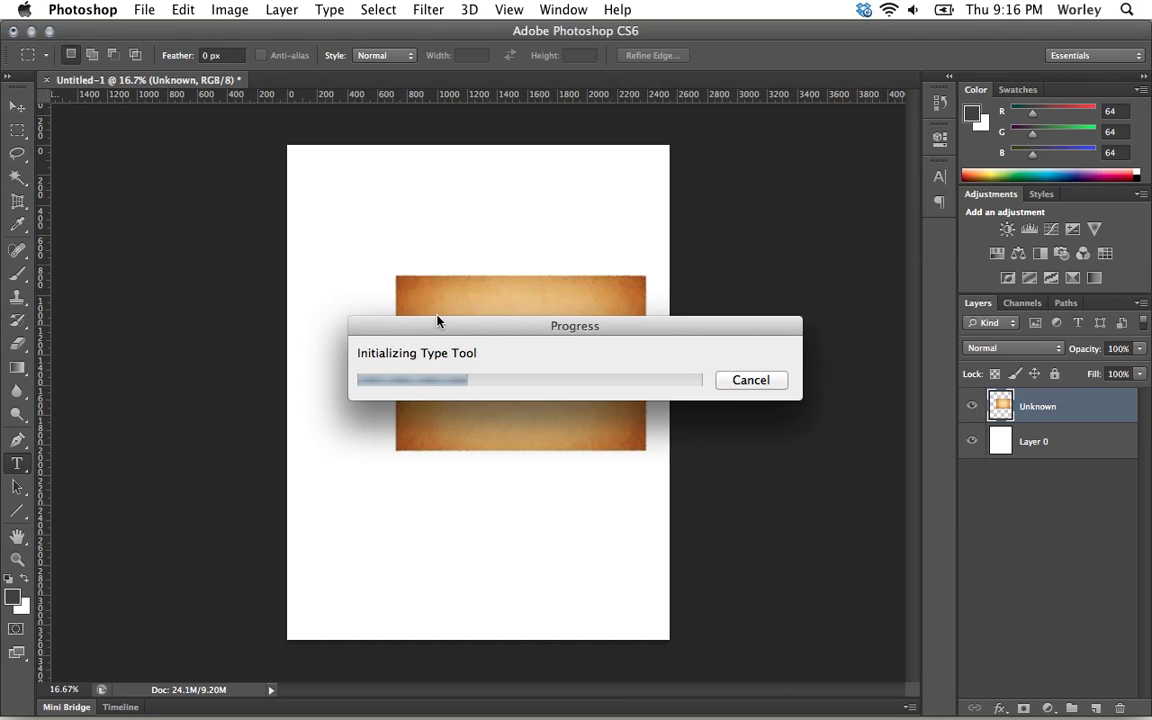
{"action": "left_click", "coordinate": [409, 333]}
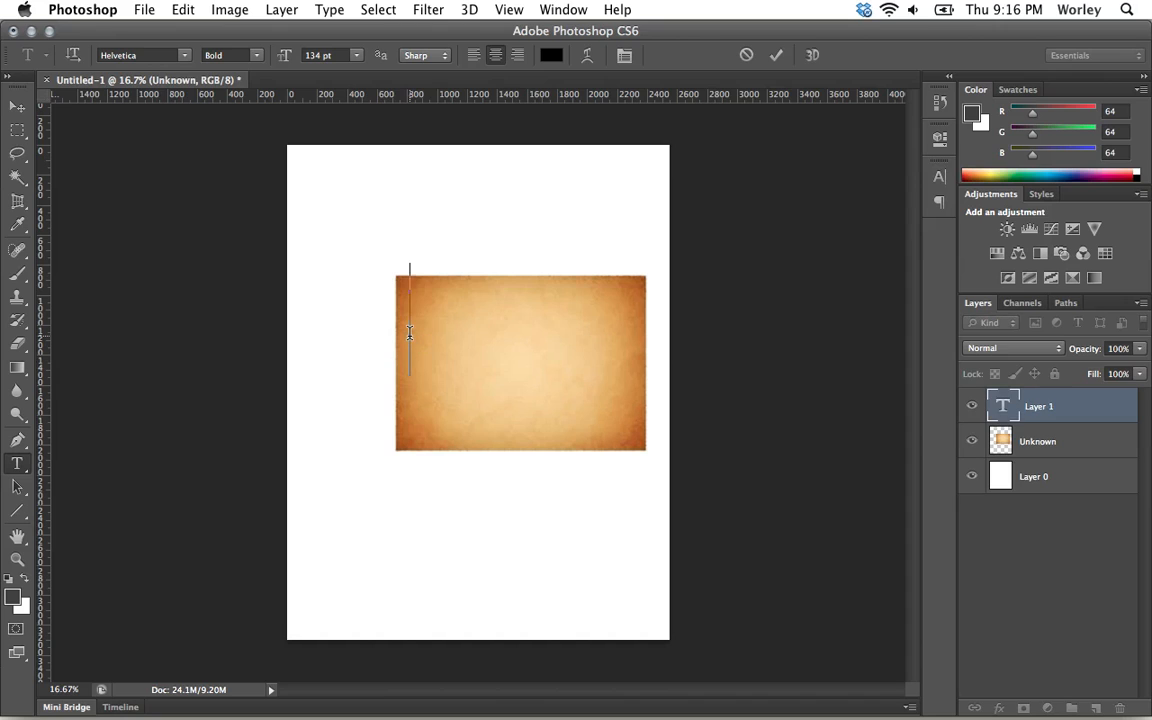
{"action": "type", "text": "WORL"}
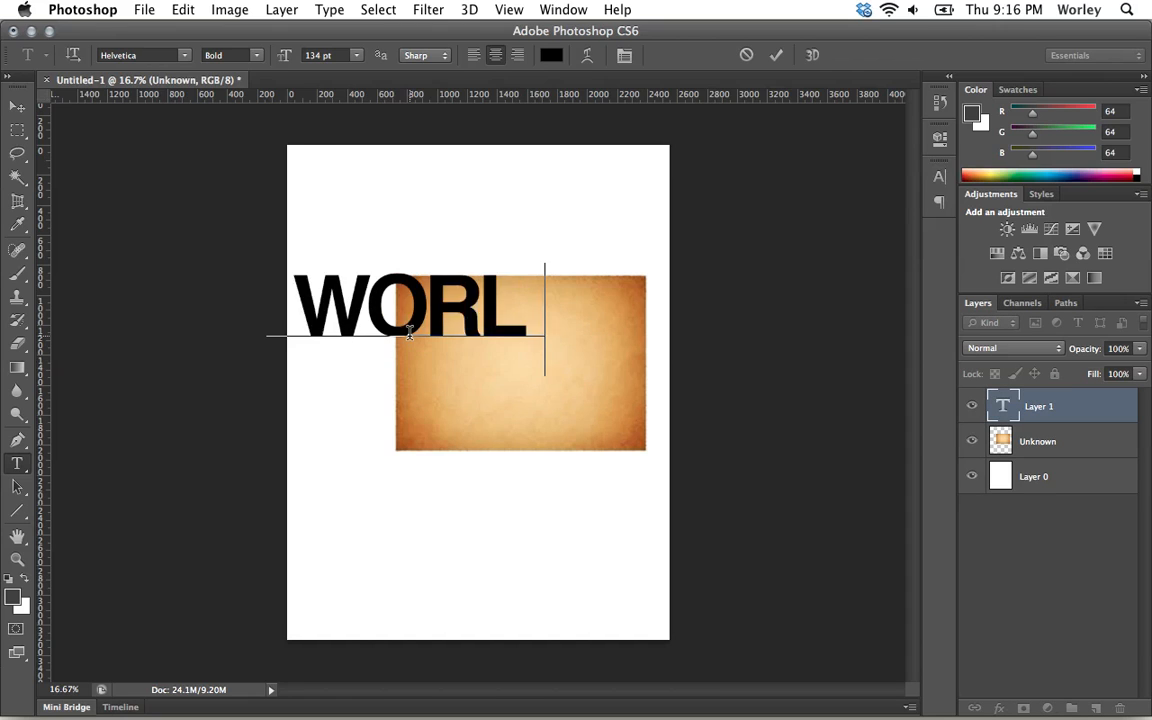
{"action": "type", "text": "EY TUTS"}
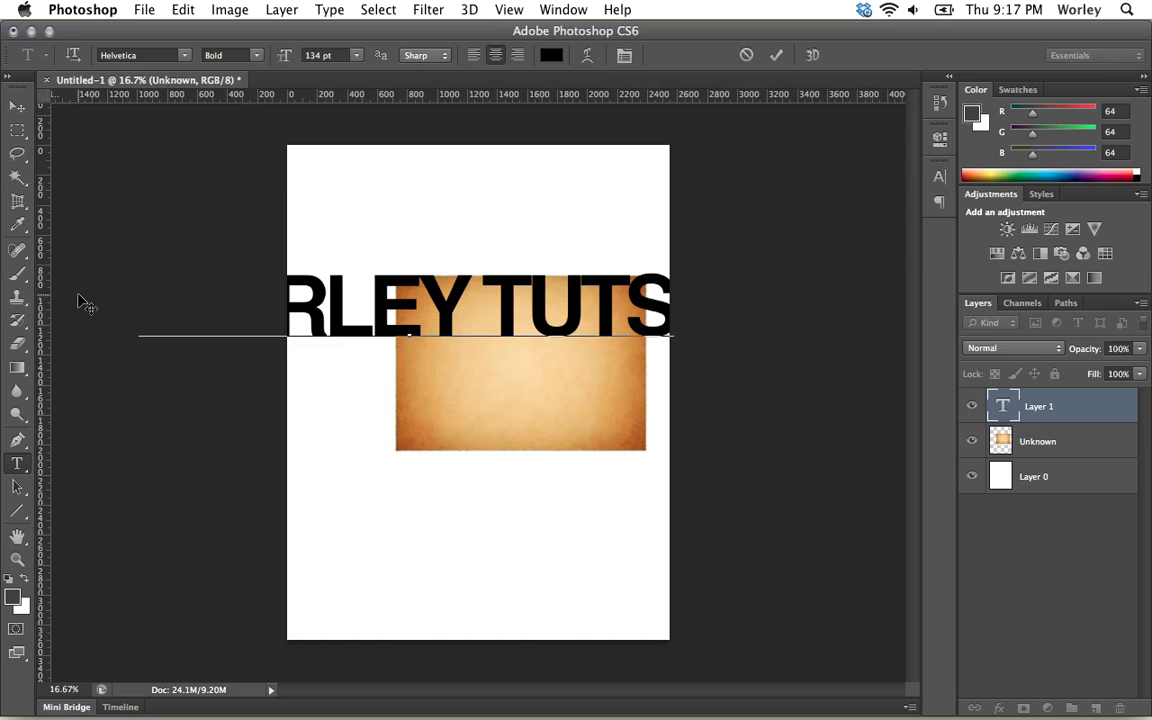
{"action": "left_click", "coordinate": [16, 105]}
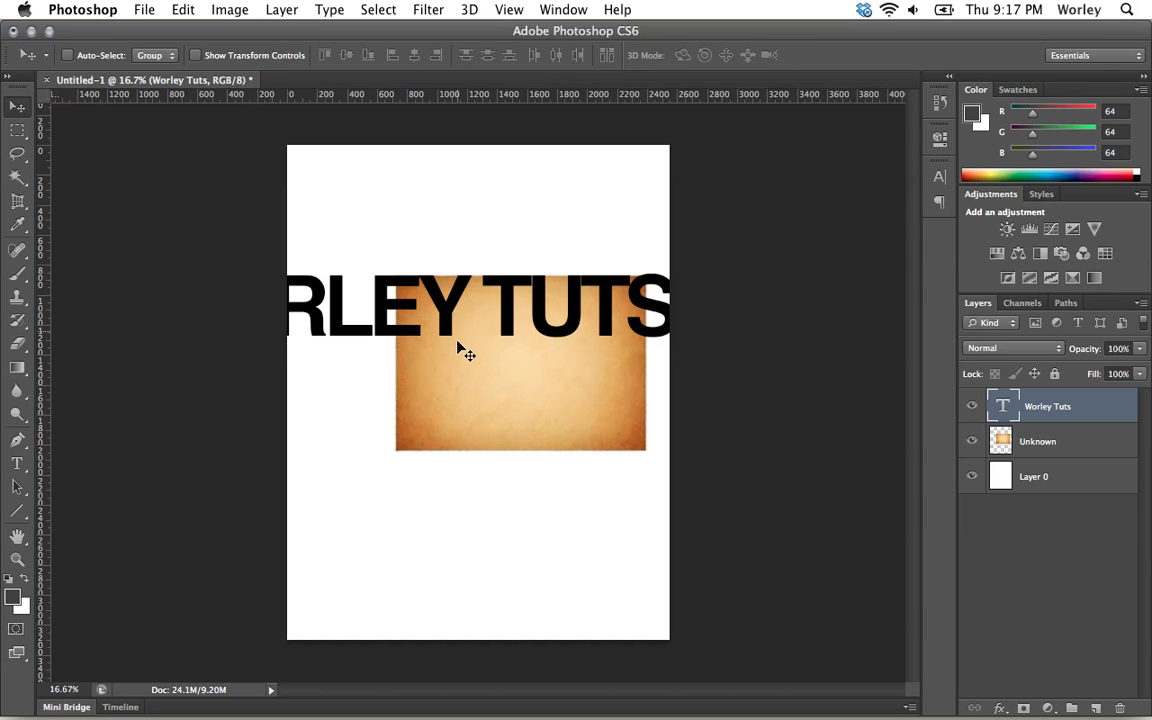
- Scale the title text proportionally to about 76% and reposition it over the parchment so its first letter lies inside the page
{"action": "key", "text": "ctrl+t"}
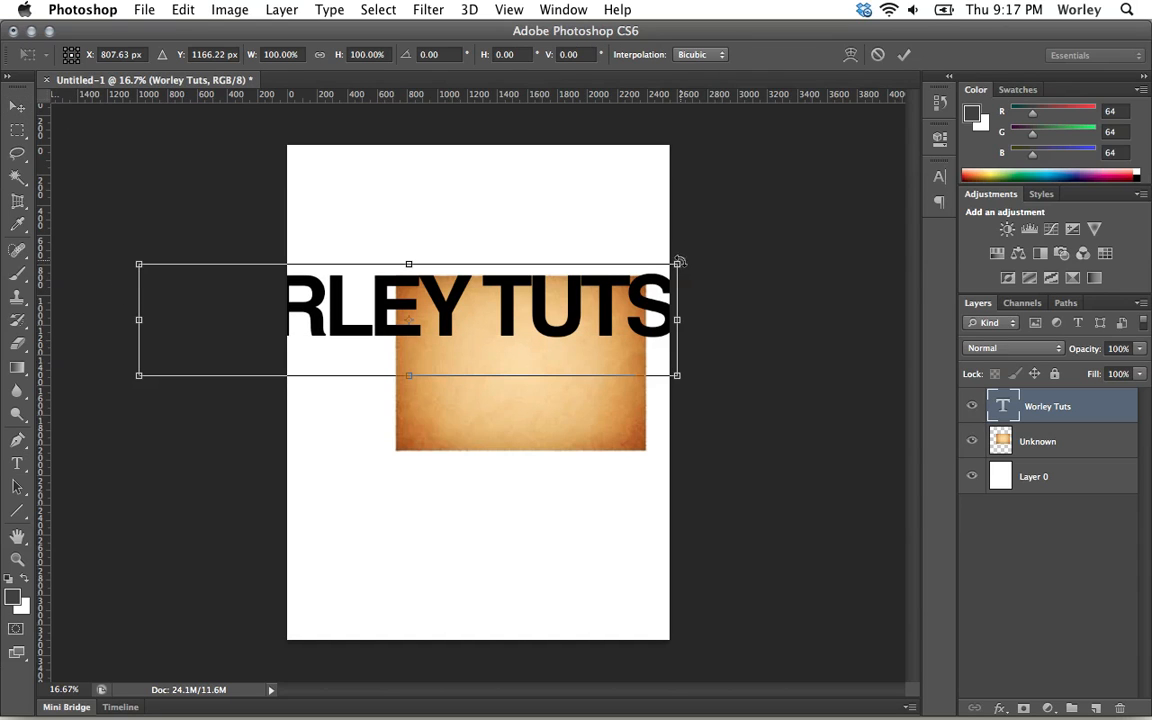
{"action": "left_click_drag", "start_coordinate": [667, 268], "coordinate": [544, 292]}
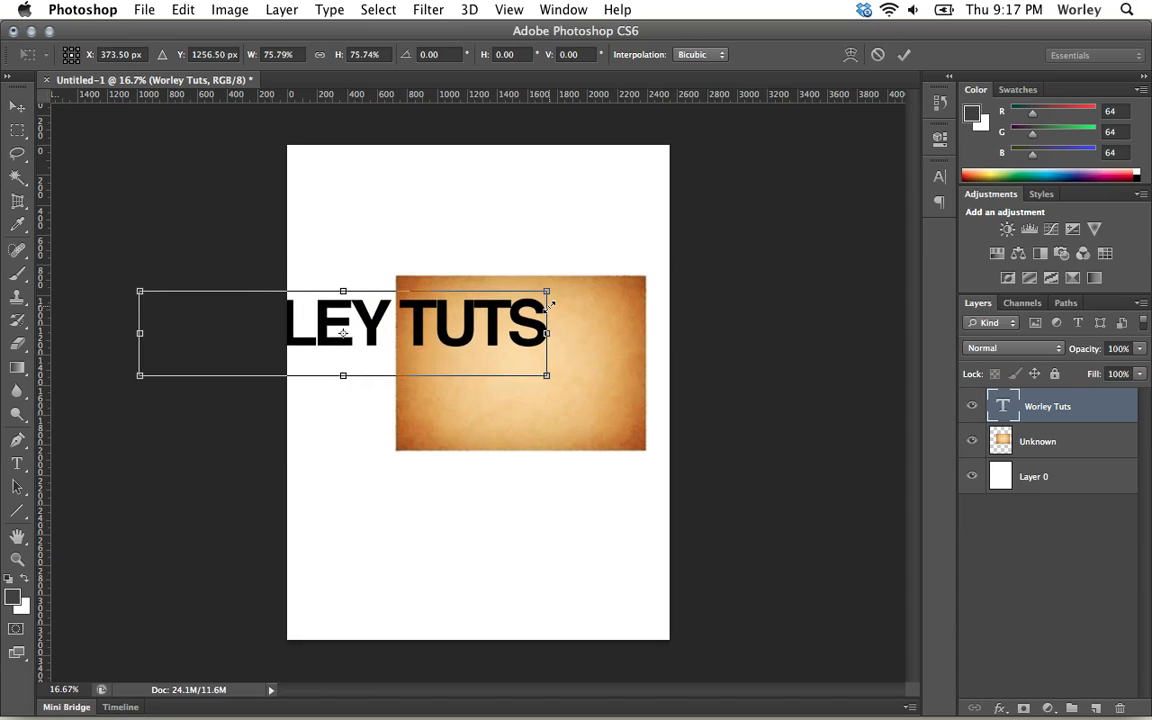
{"action": "left_click_drag", "start_coordinate": [498, 348], "coordinate": [570, 343]}
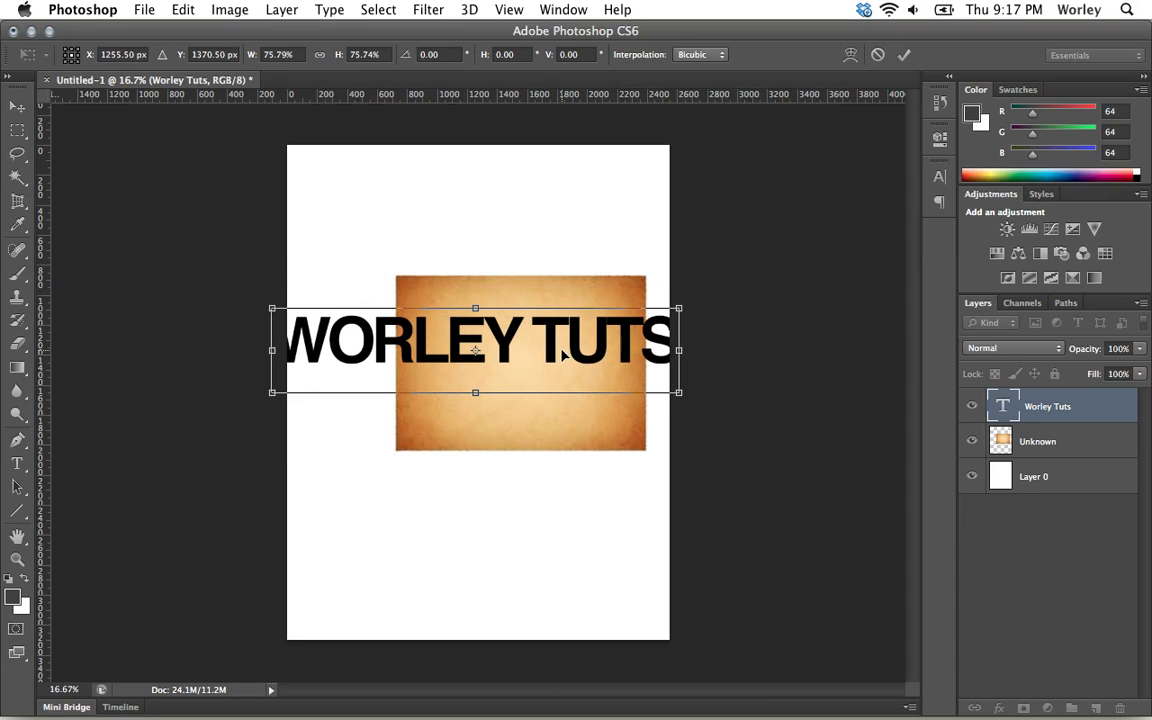
{"action": "key", "text": "Return"}
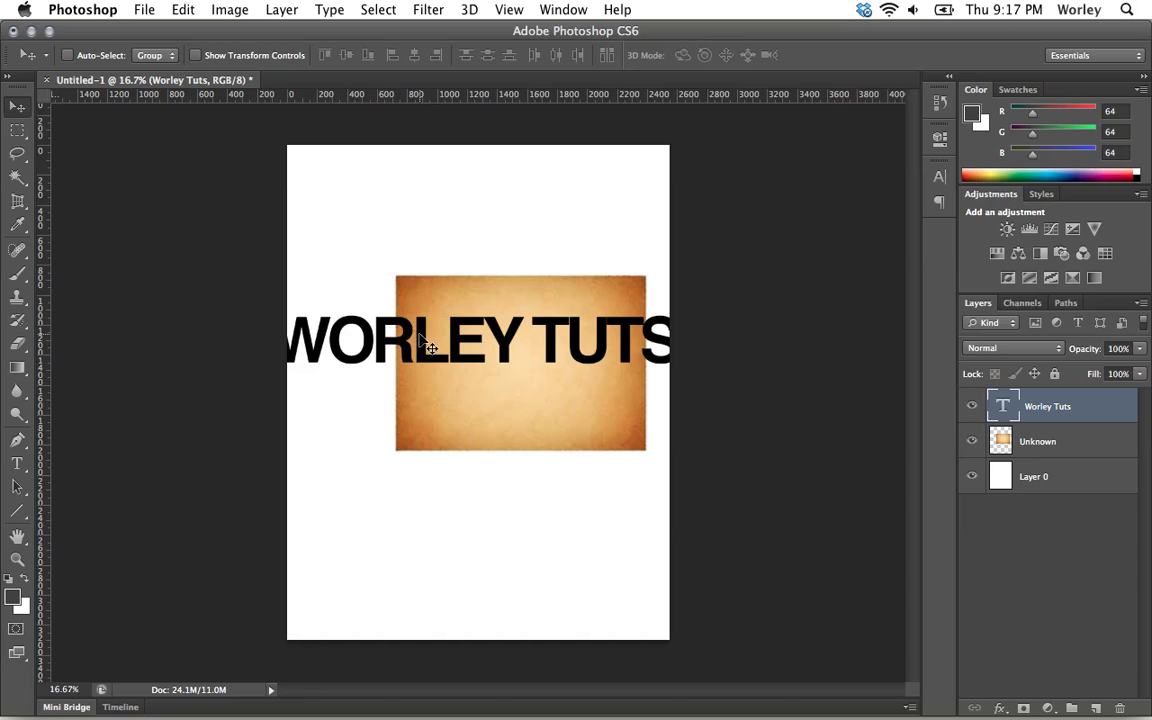
{"action": "left_click_drag", "start_coordinate": [419, 335], "coordinate": [451, 327]}
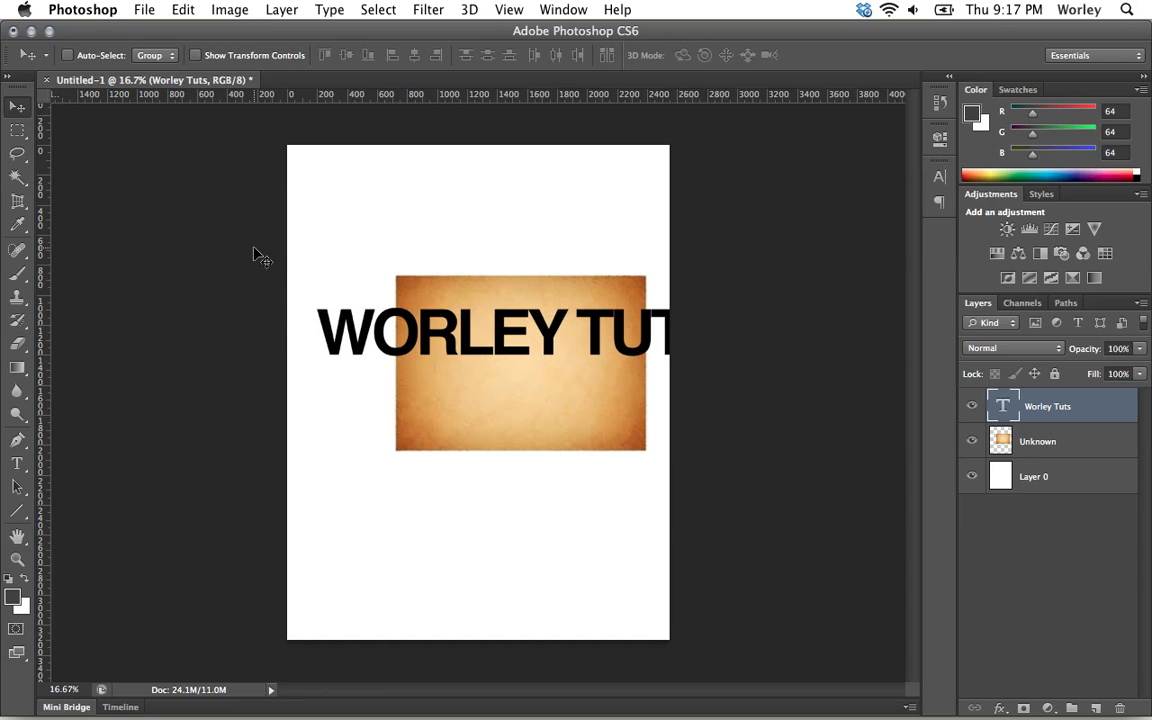
- Select a rectangle around the first letters of the title and try to delete that area from the type layer
{"action": "left_click", "coordinate": [17, 131]}
{"action": "left_click_drag", "start_coordinate": [316, 303], "coordinate": [451, 387]}
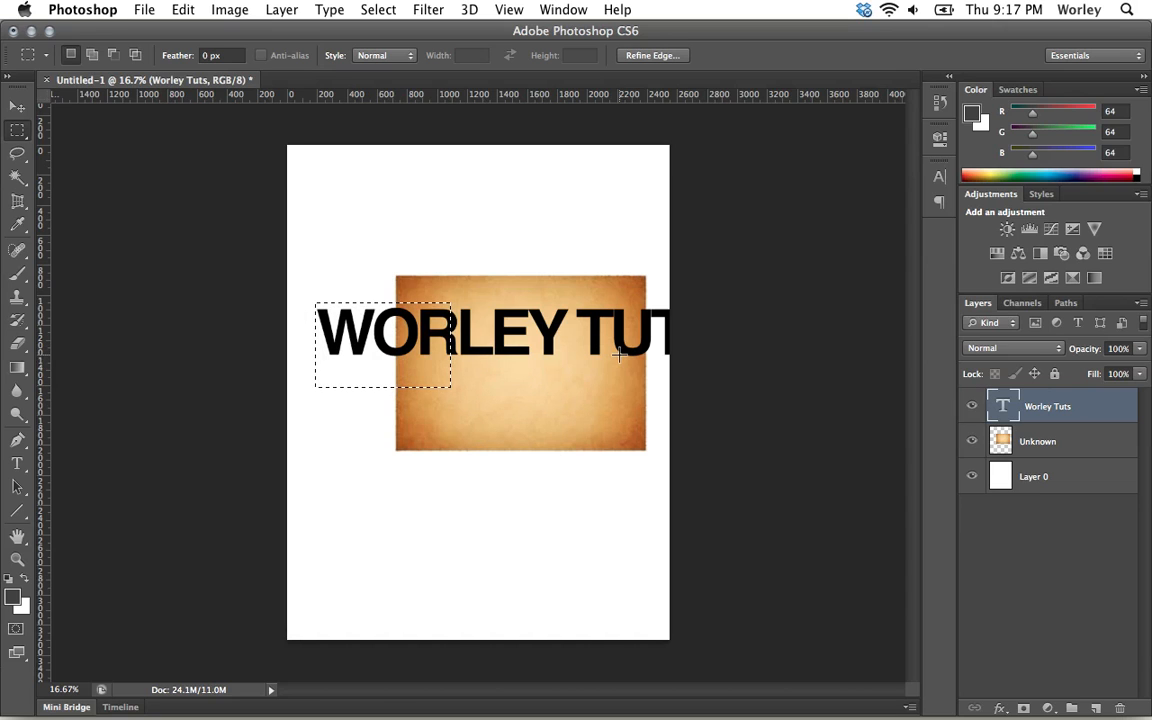
{"action": "key", "text": "Delete"}
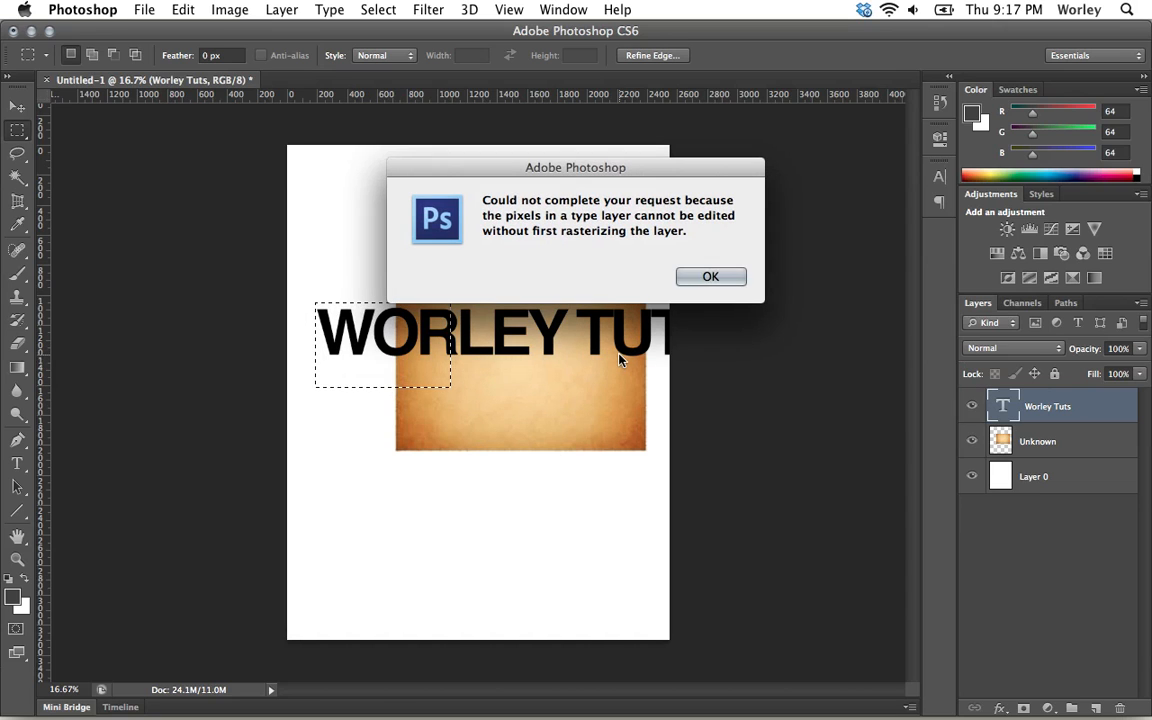
{"action": "left_click", "coordinate": [706, 283]}
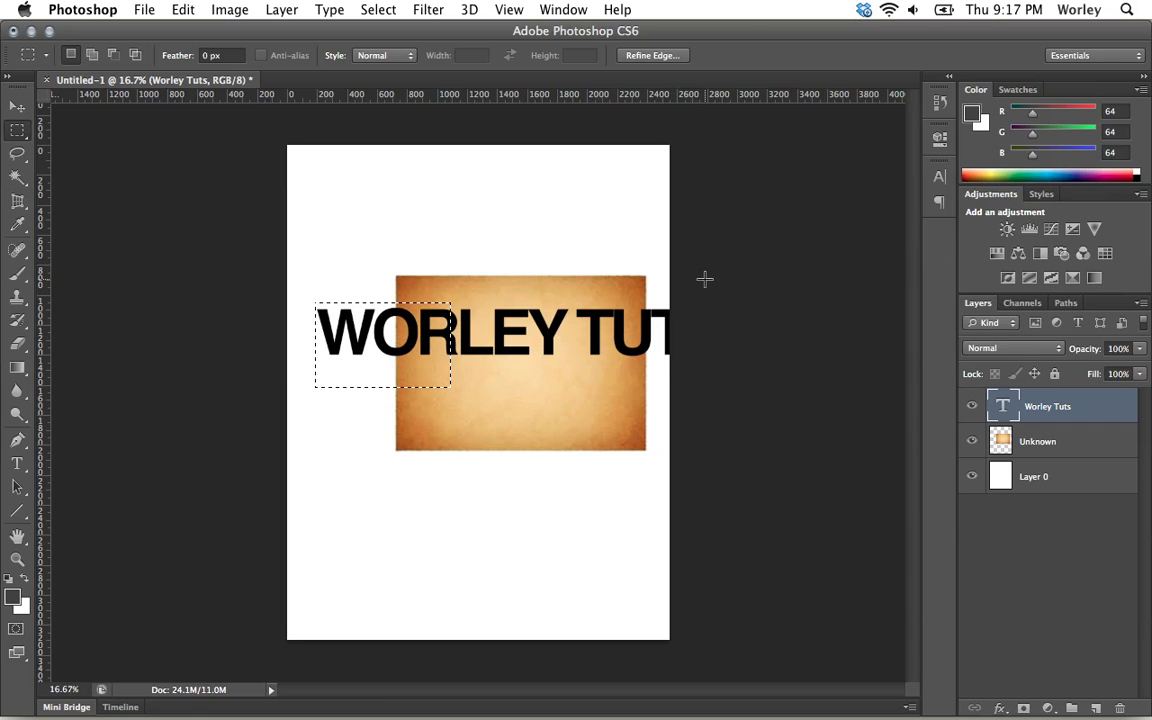
- Try rasterizing the Worley Tuts type layer, undo the rasterization and clear the selection
{"action": "right_click", "coordinate": [1046, 401]}
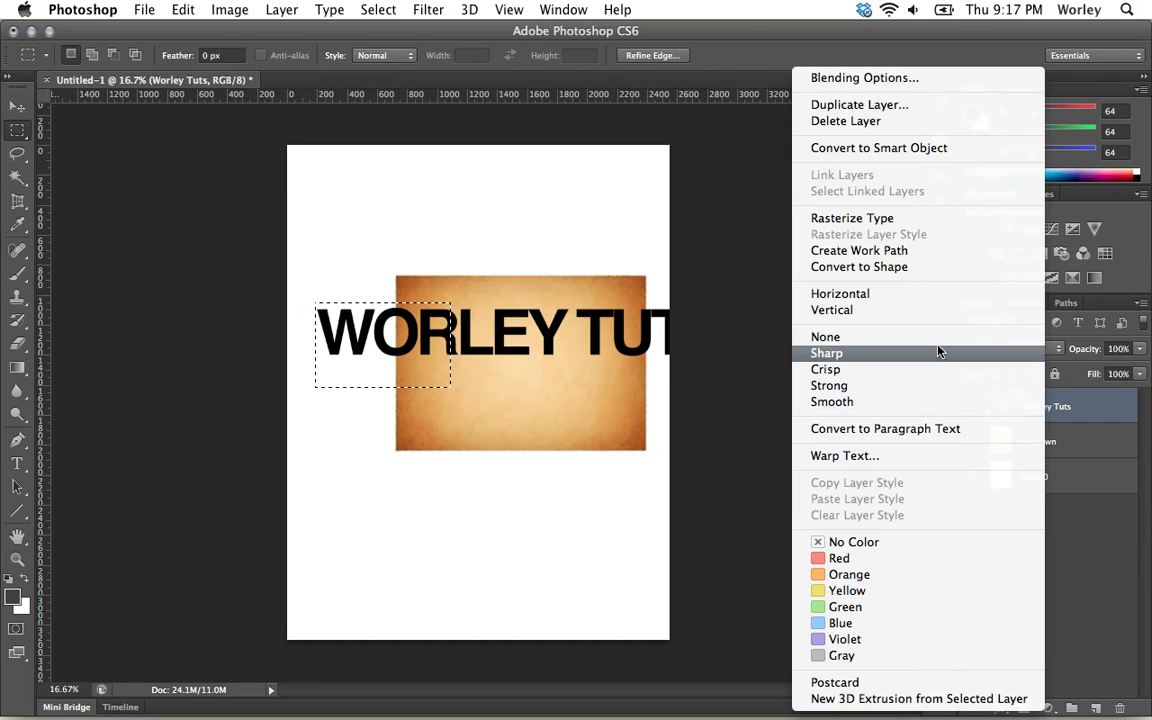
{"action": "left_click", "coordinate": [1078, 437]}
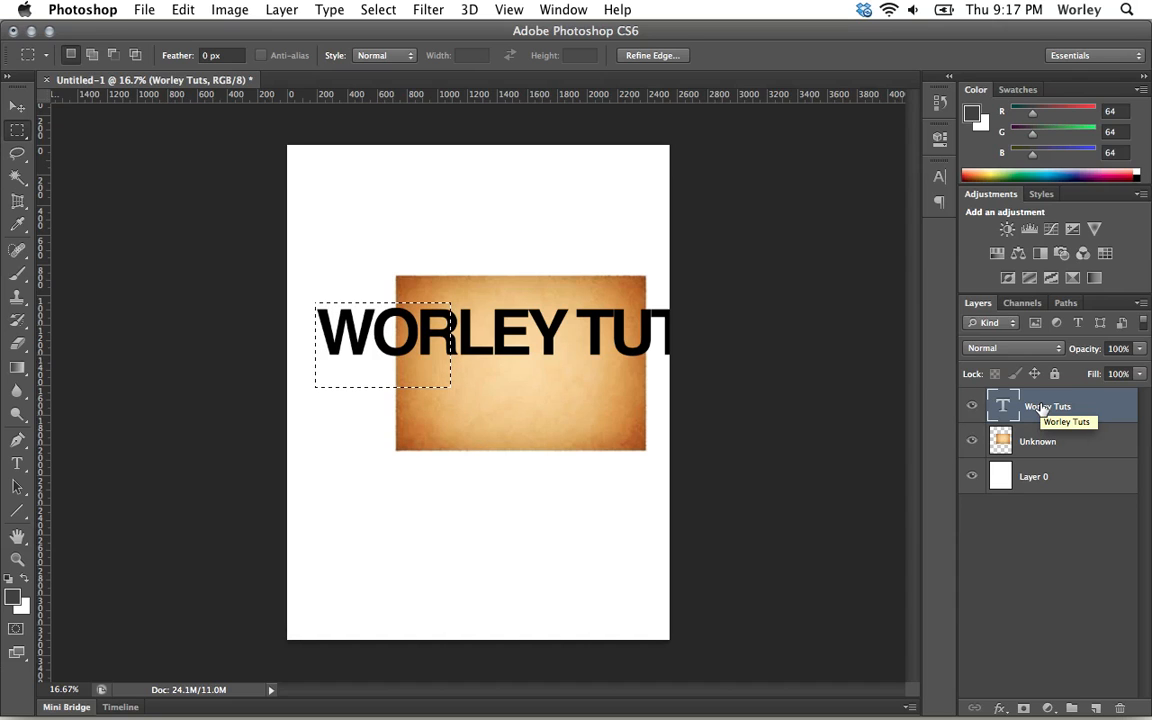
{"action": "right_click", "coordinate": [1042, 407]}
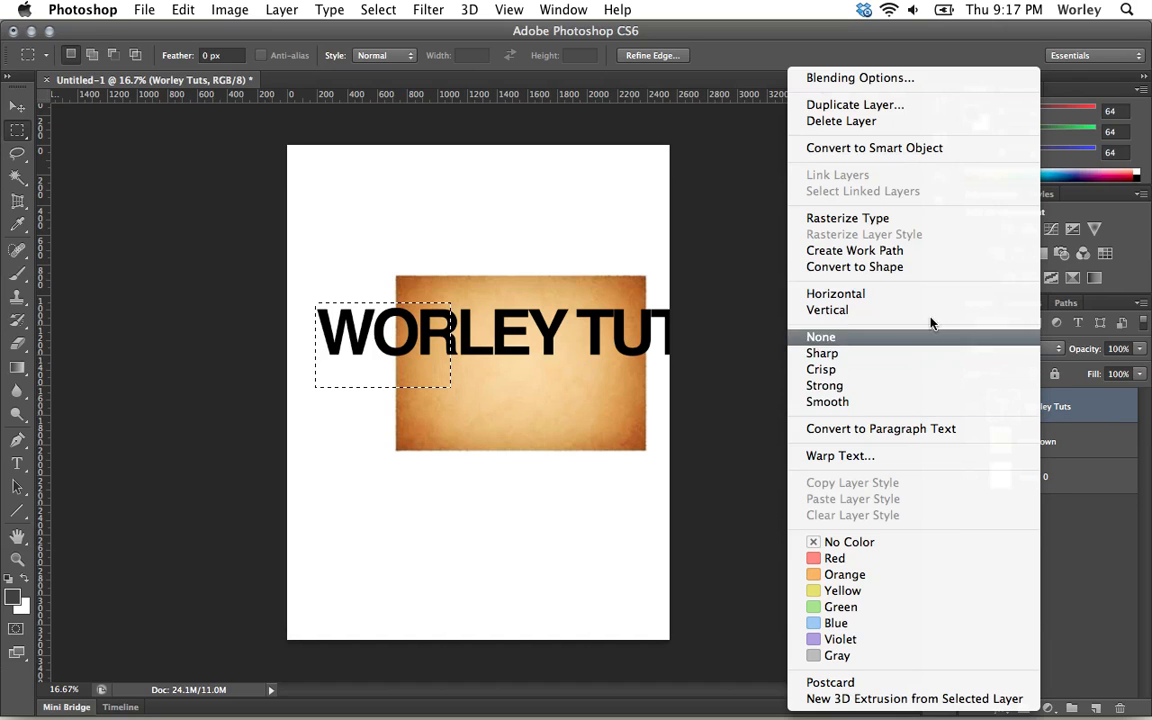
{"action": "left_click", "coordinate": [866, 217]}
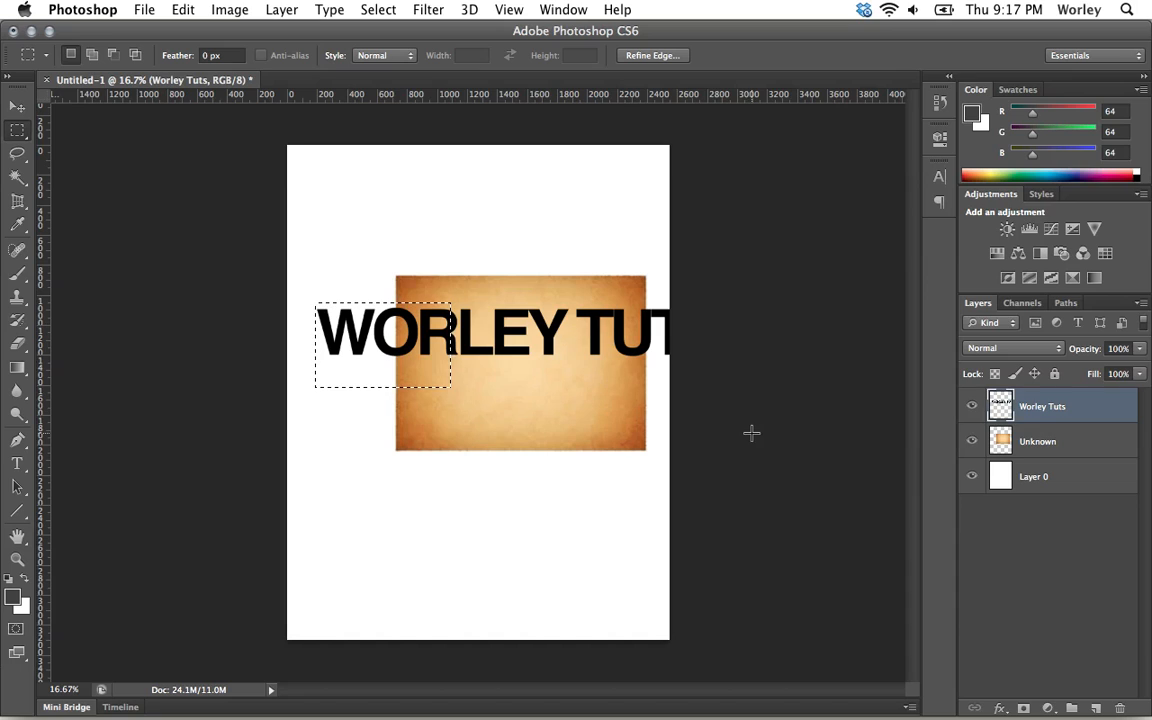
{"action": "key", "text": "super+z"}
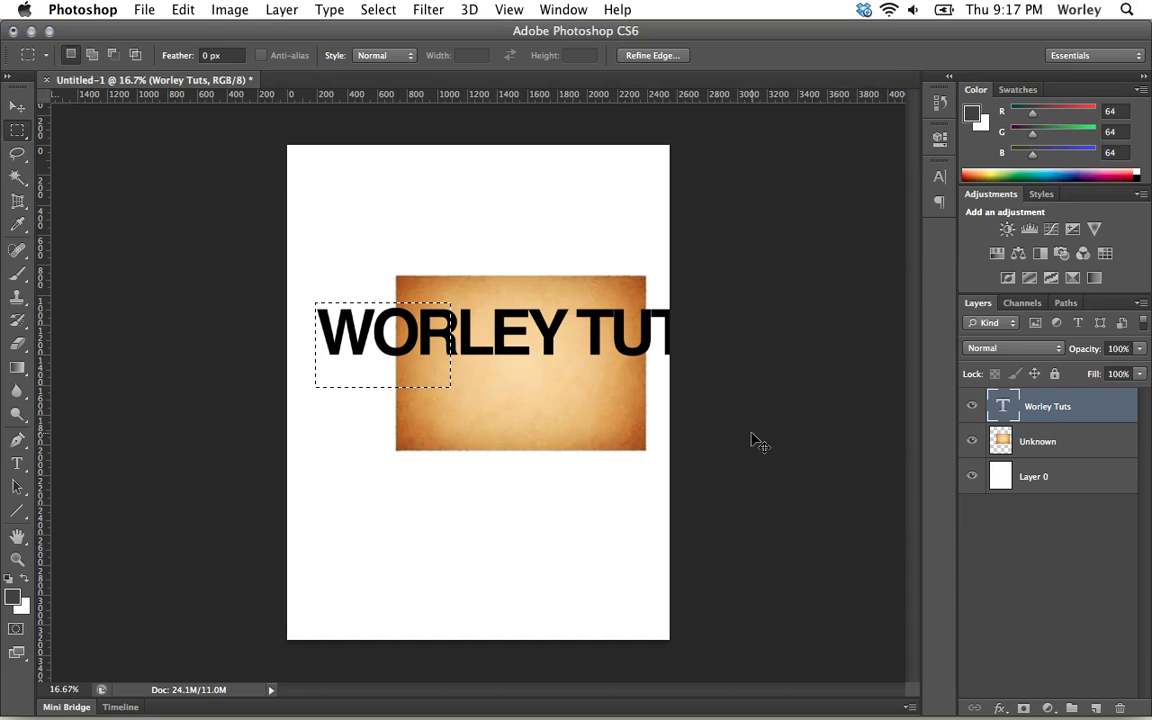
{"action": "key", "text": "super+d"}
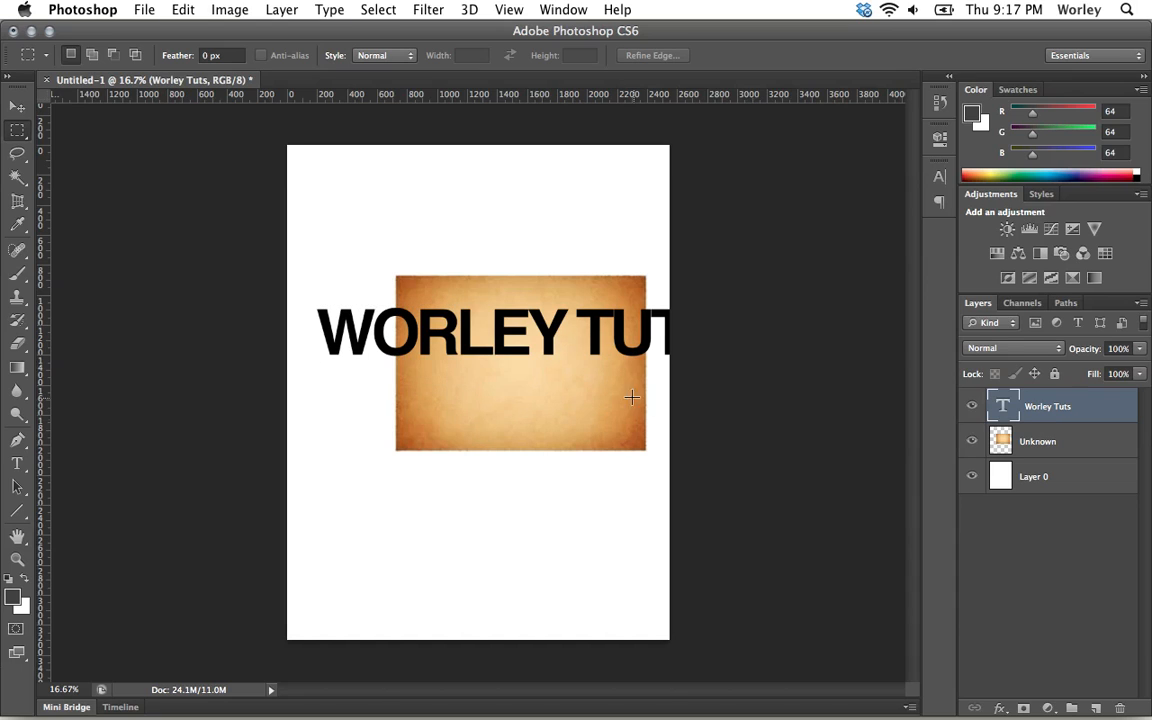
- Move the title down across the middle of the parchment and place the Unknown layer above the Worley Tuts layer
{"action": "left_click", "coordinate": [16, 106]}
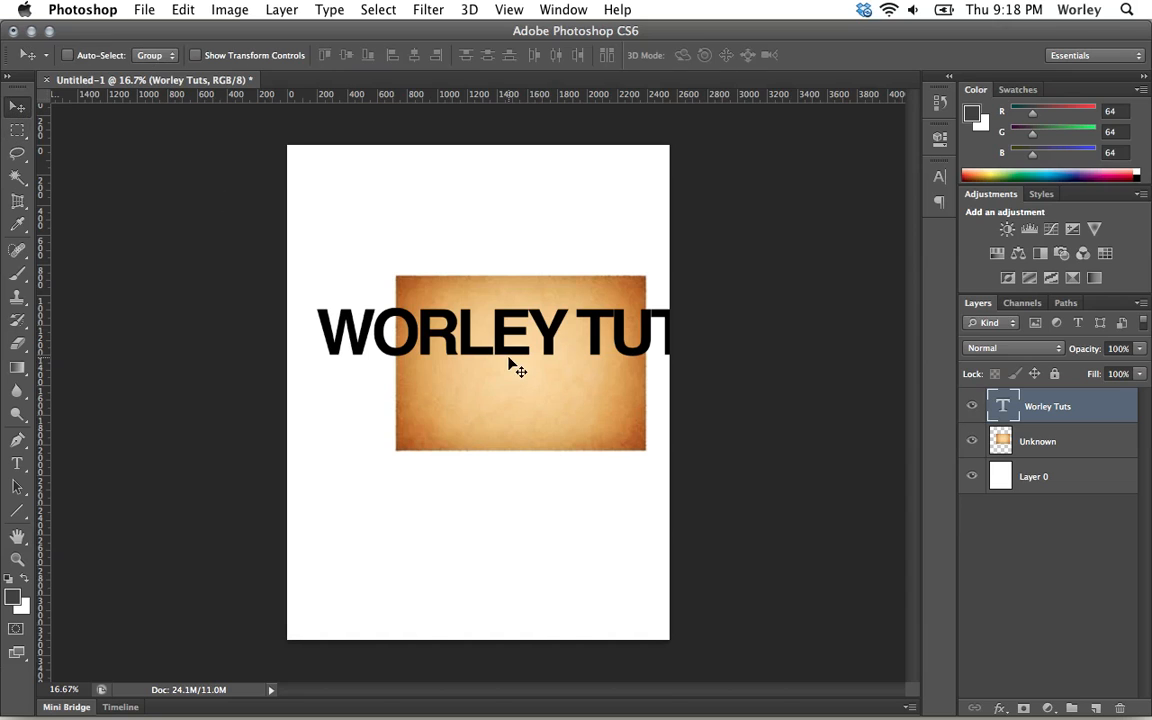
{"action": "left_click_drag", "start_coordinate": [470, 325], "coordinate": [470, 378]}
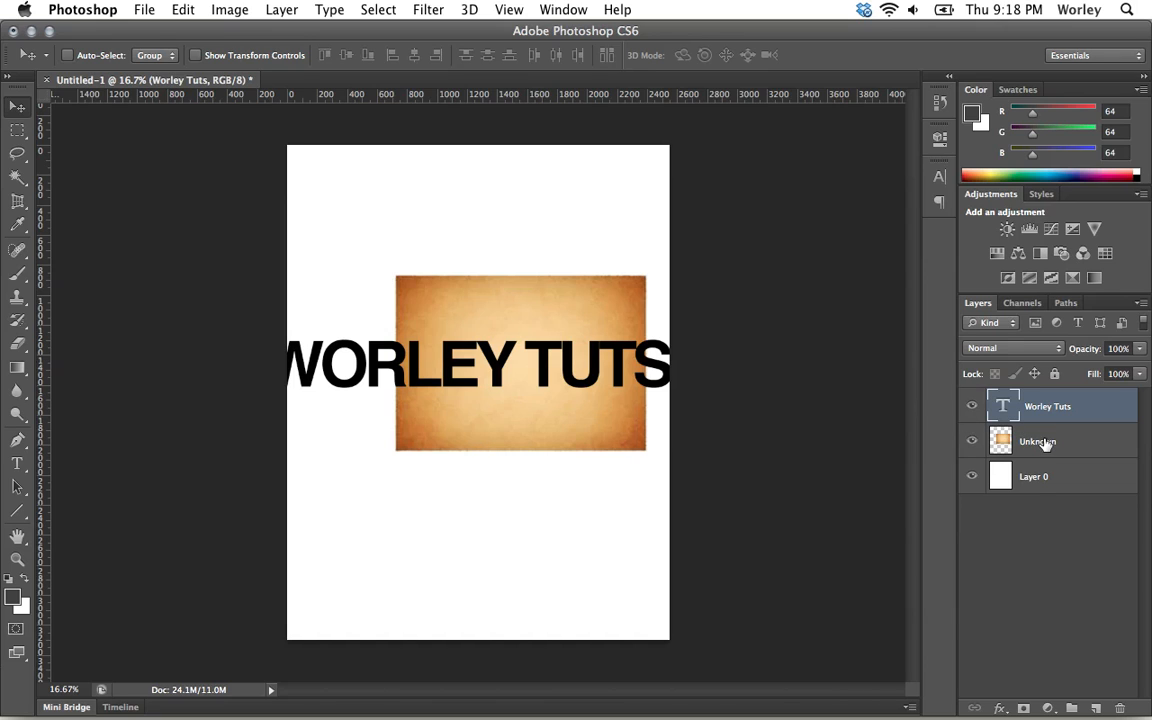
{"action": "left_click_drag", "start_coordinate": [1045, 441], "coordinate": [975, 448]}
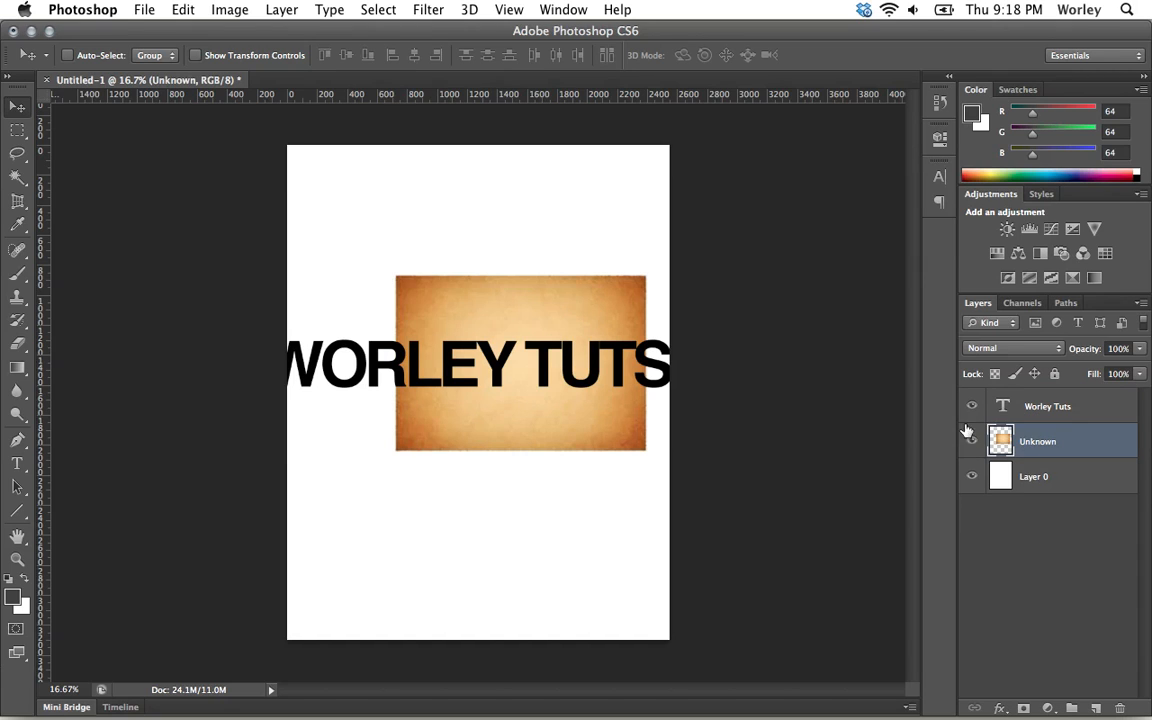
{"action": "left_click_drag", "start_coordinate": [1035, 443], "coordinate": [1030, 404]}
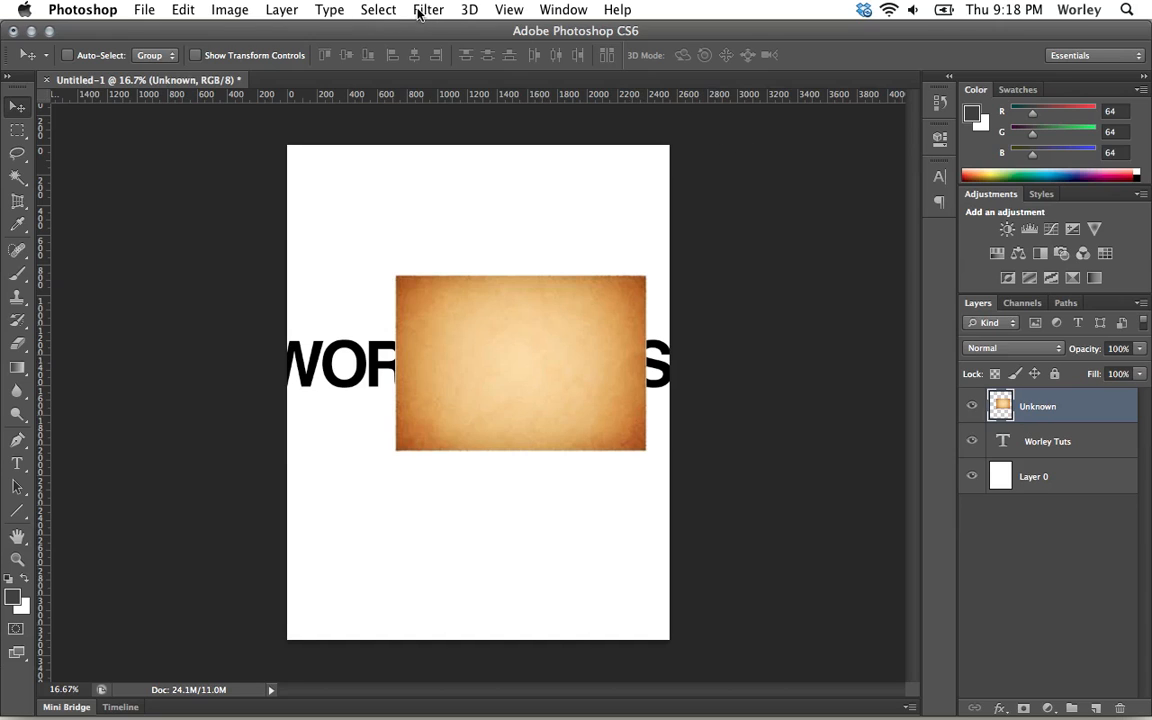
{"action": "left_click", "coordinate": [284, 12]}
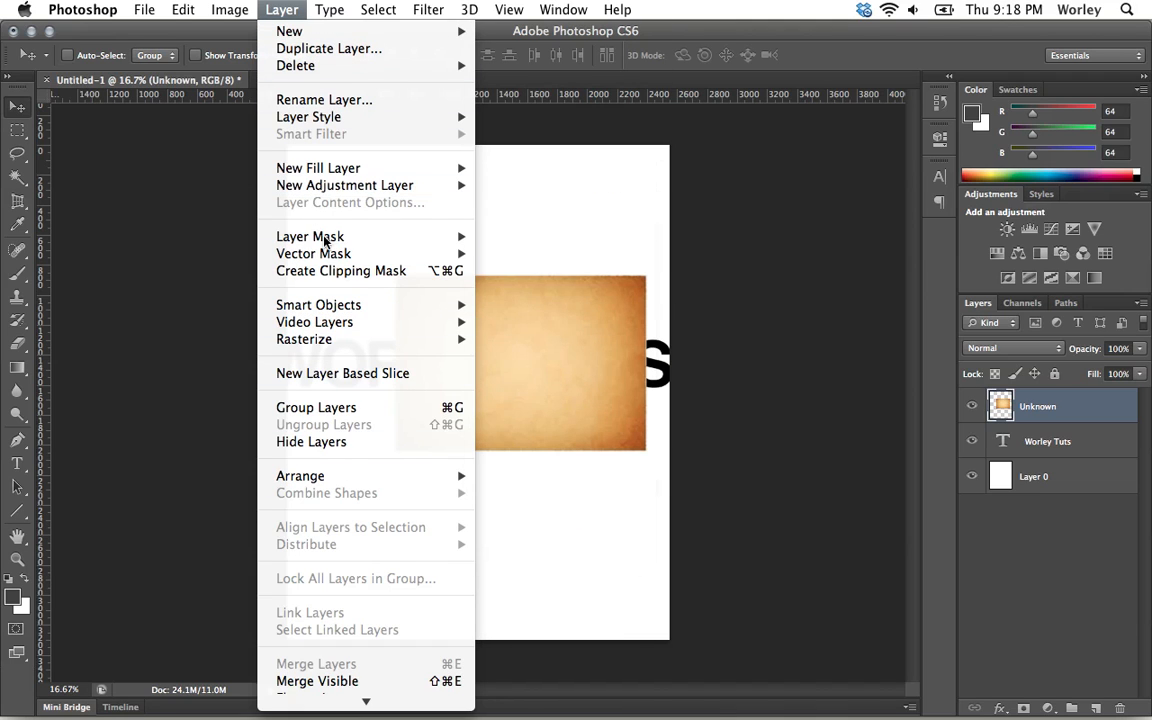
{"action": "mouse_move", "coordinate": [341, 236]}
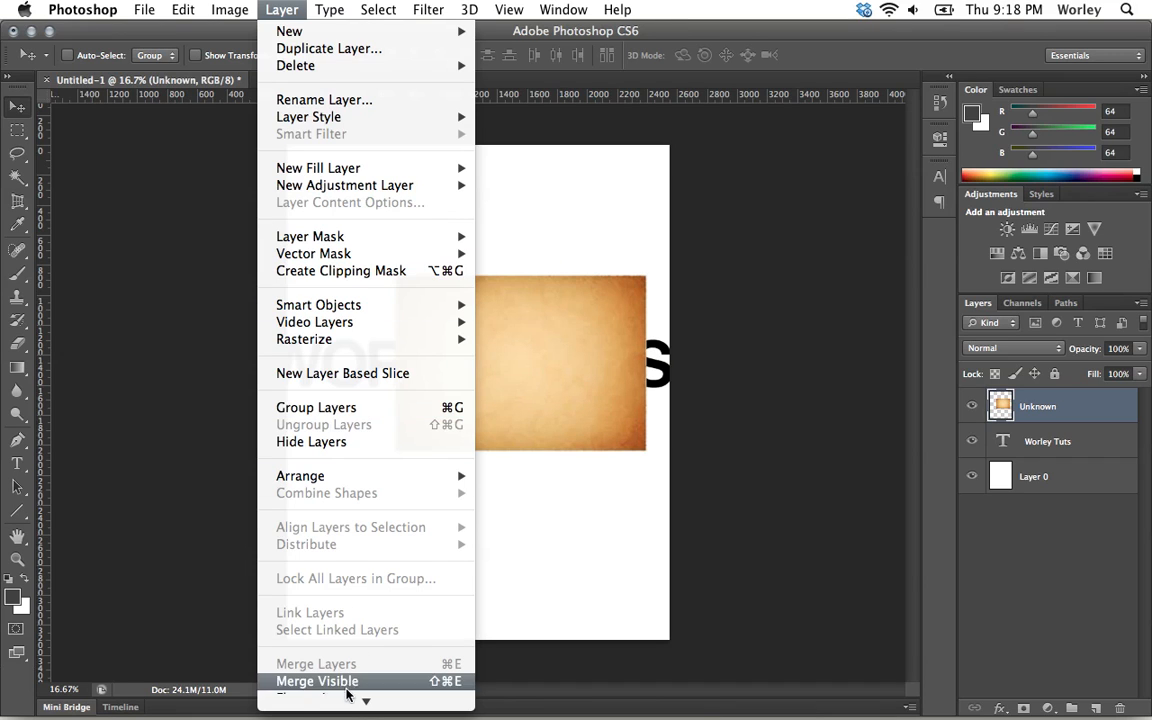
{"action": "mouse_move", "coordinate": [366, 700]}
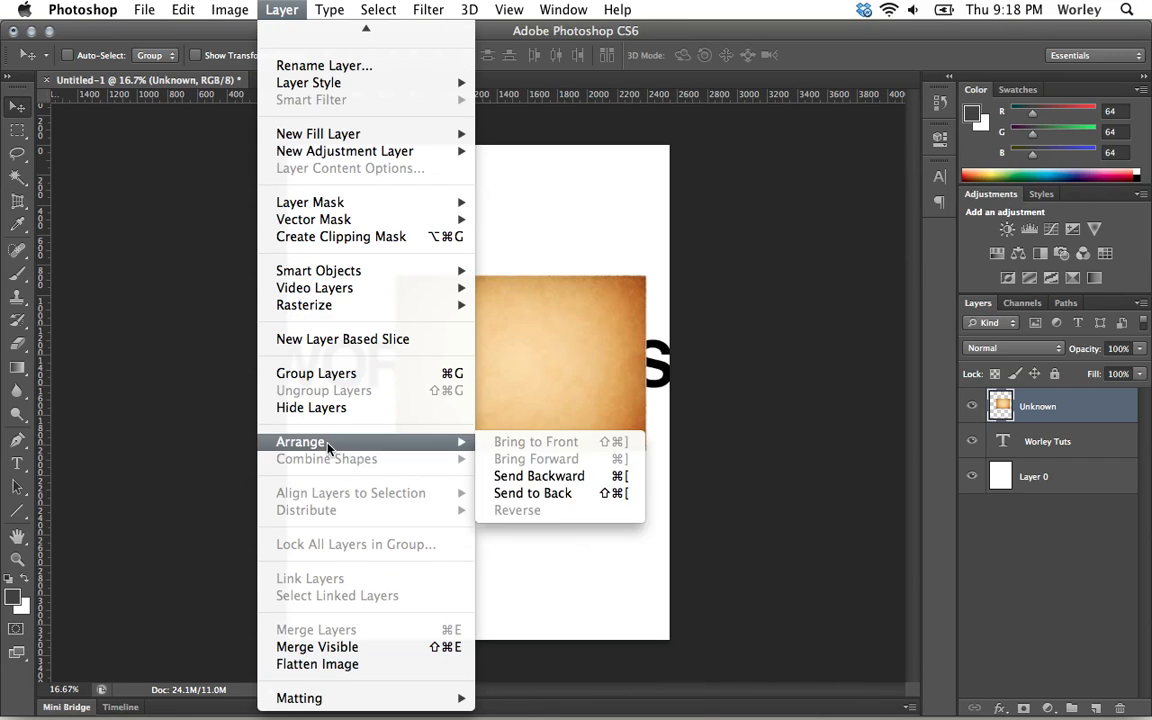
{"action": "left_click", "coordinate": [284, 12]}
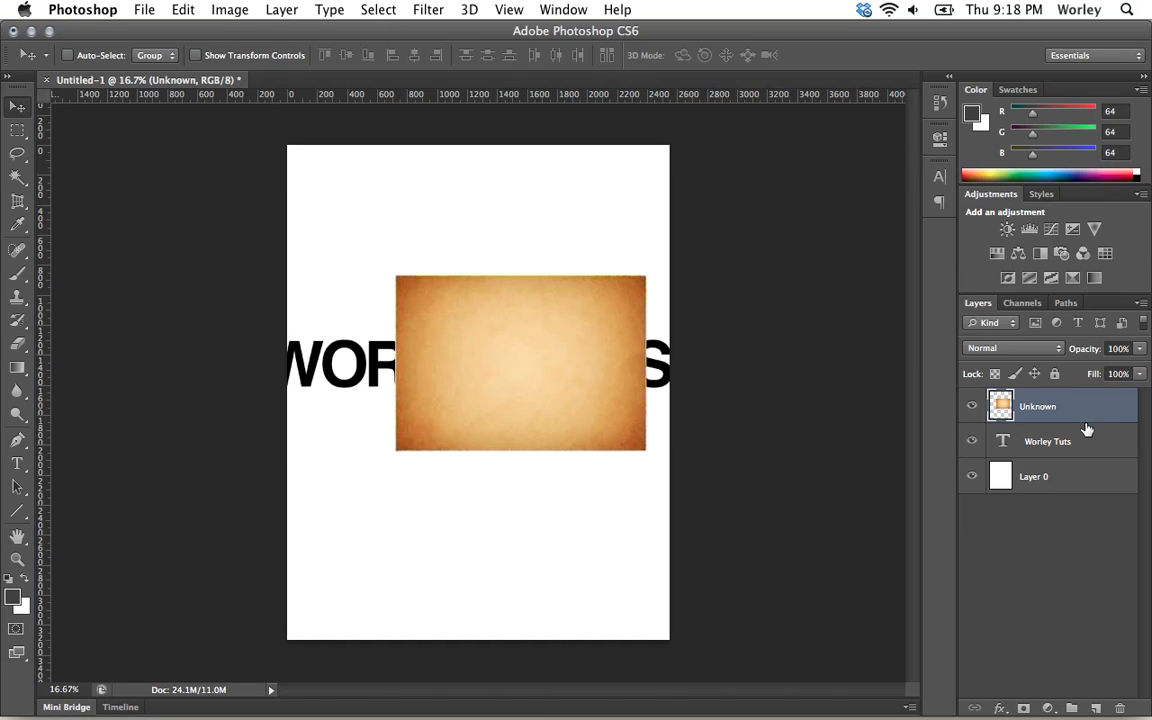
- Clip the Unknown parchment layer to the Worley Tuts text layer and shift the image left within the letters
{"action": "left_click_drag", "start_coordinate": [1087, 421], "coordinate": [1037, 420]}
{"action": "left_click", "coordinate": [1037, 421], "text": "alt"}
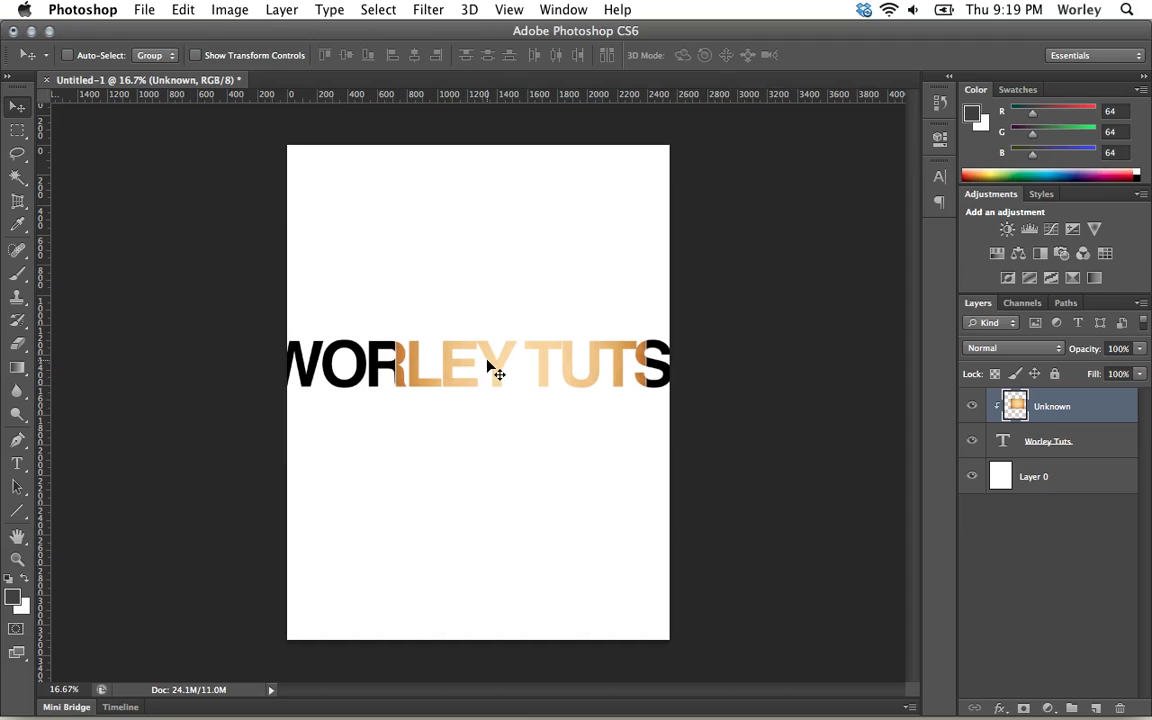
{"action": "left_click_drag", "start_coordinate": [486, 366], "coordinate": [459, 366]}
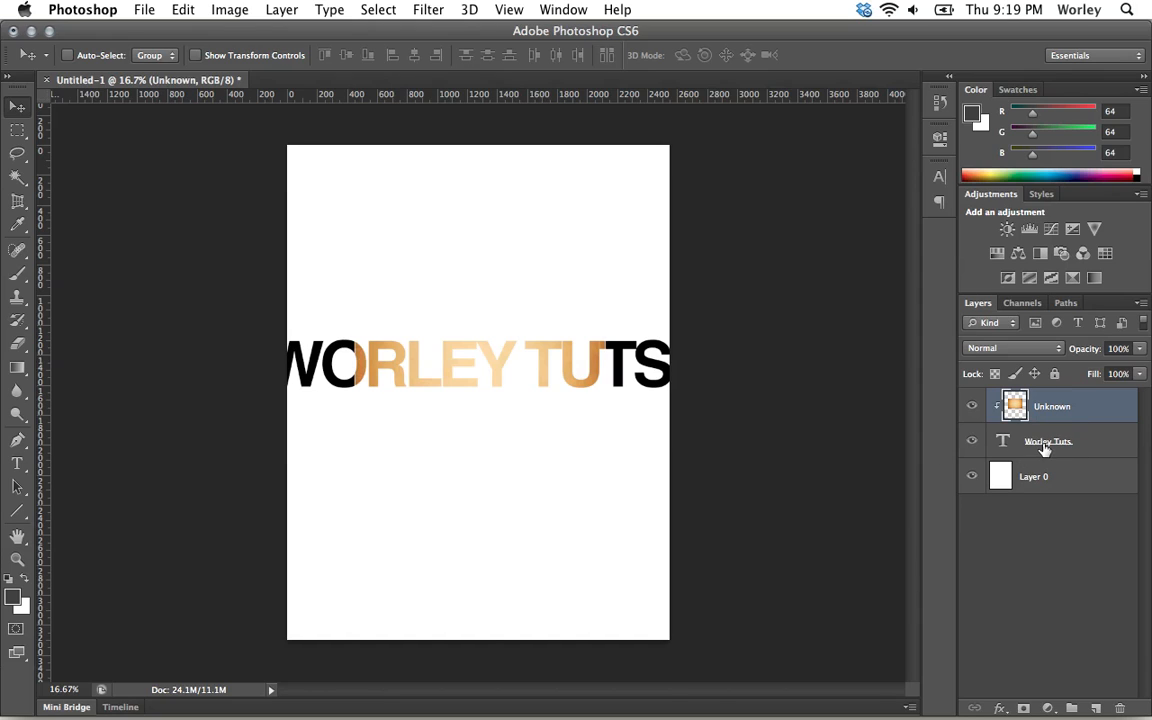
- Try clipping the Worley Tuts layer to the parchment beneath it, and release it by reordering the layers with the text on top
{"action": "left_click_drag", "start_coordinate": [1030, 402], "coordinate": [1032, 404]}
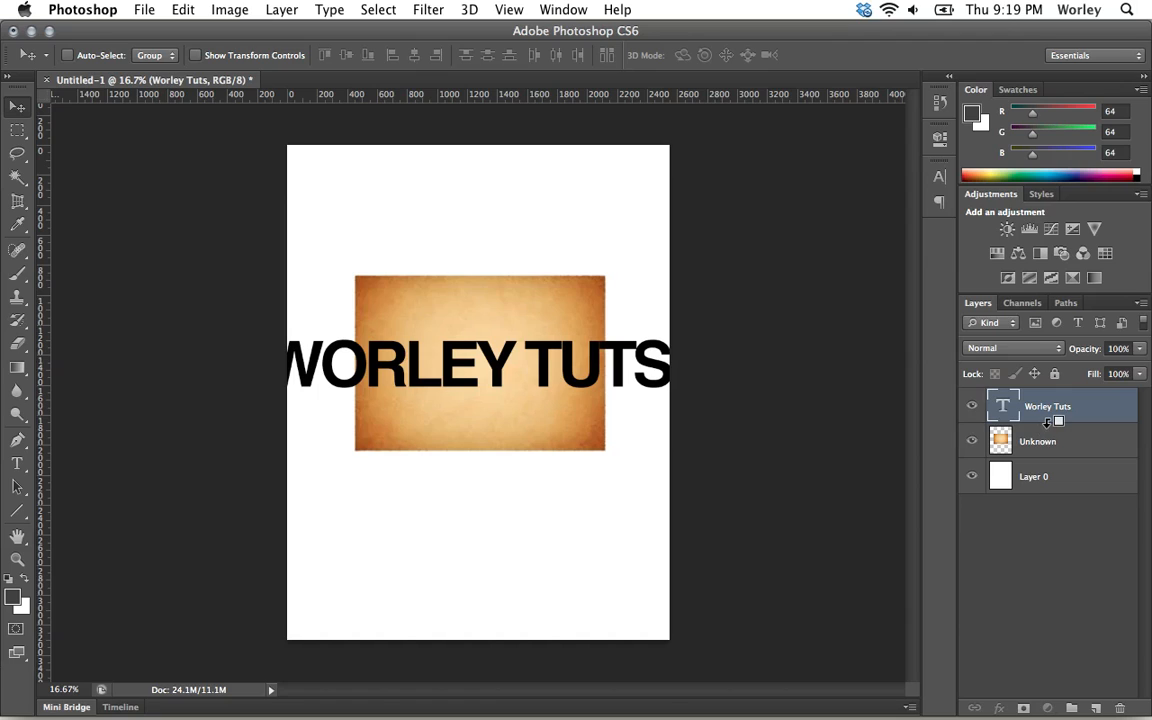
{"action": "left_click", "coordinate": [1048, 421], "text": "alt"}
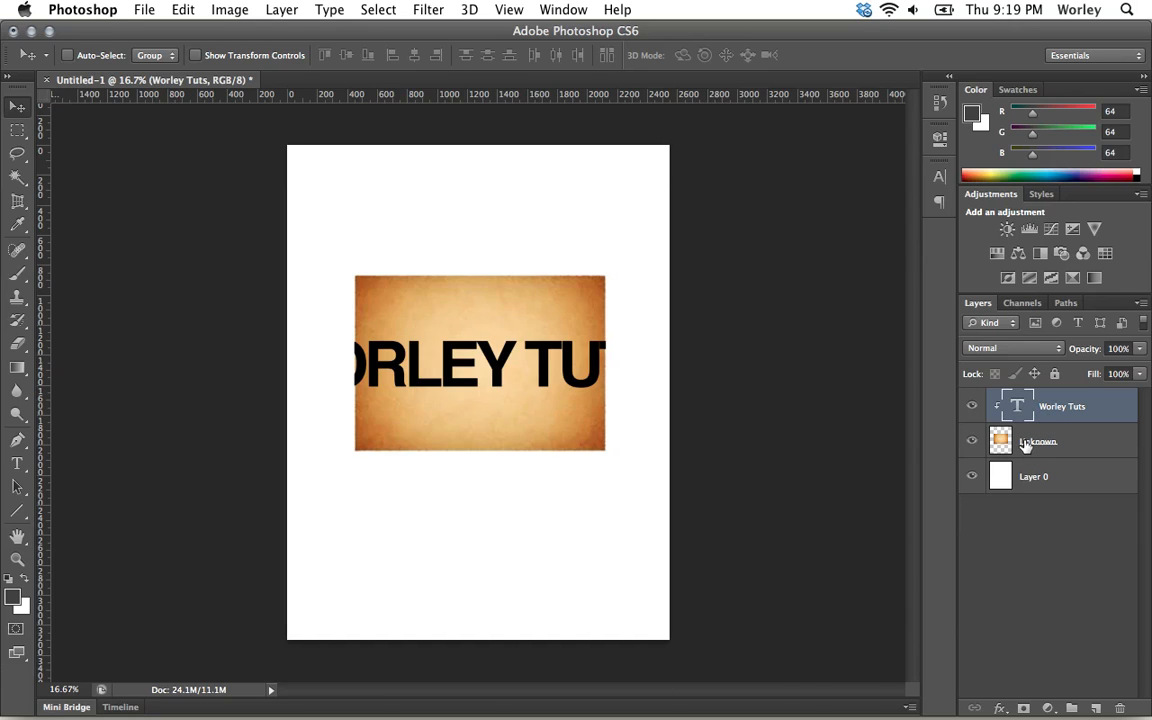
{"action": "left_click_drag", "start_coordinate": [1027, 445], "coordinate": [1025, 405]}
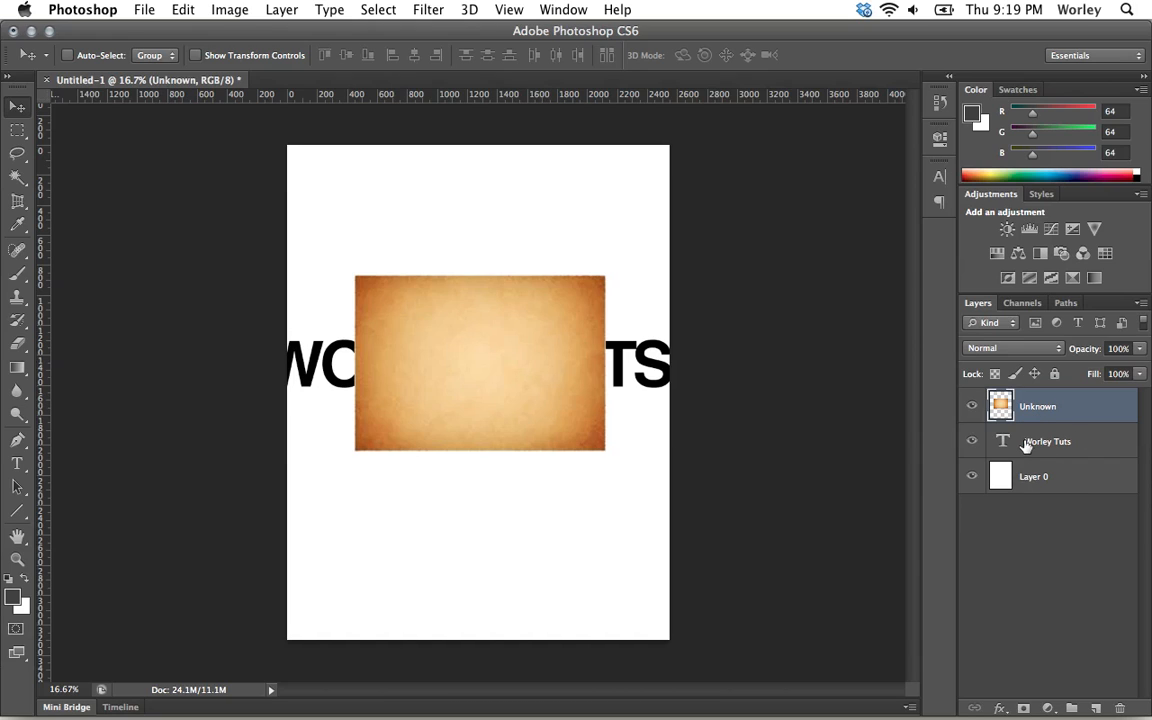
{"action": "left_click_drag", "start_coordinate": [1027, 443], "coordinate": [1030, 399]}
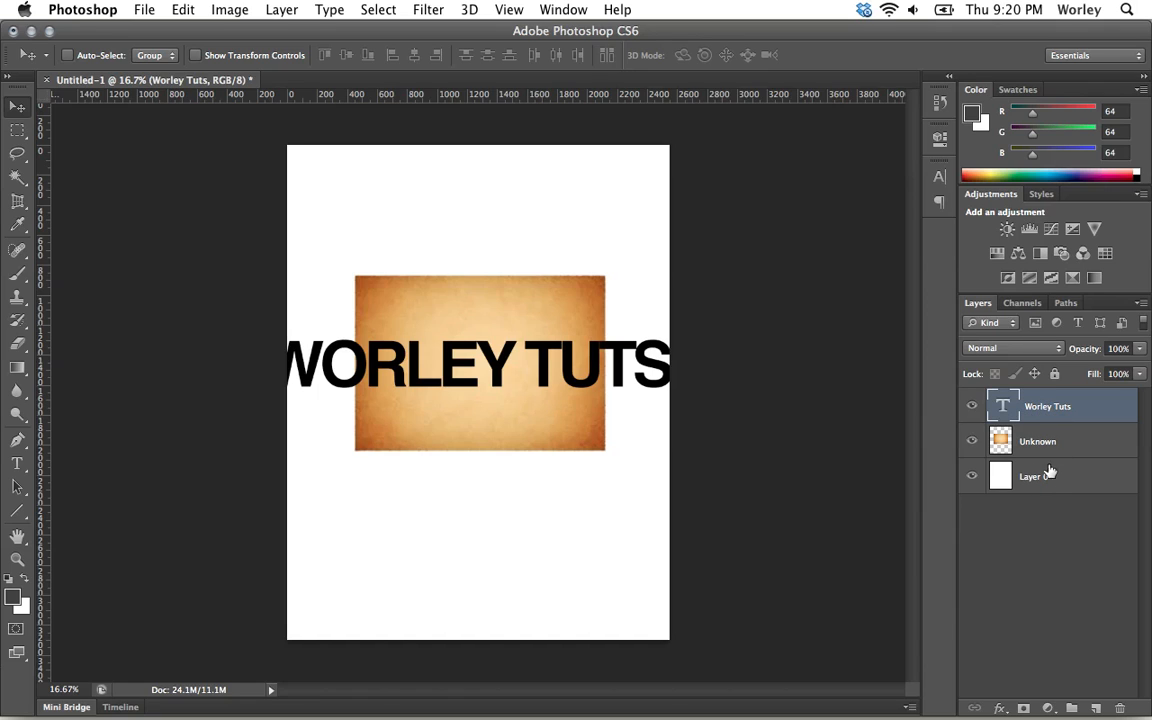
- Group the Worley Tuts, Unknown and Layer 0 layers together
{"action": "left_click", "coordinate": [1046, 486], "text": "shift"}
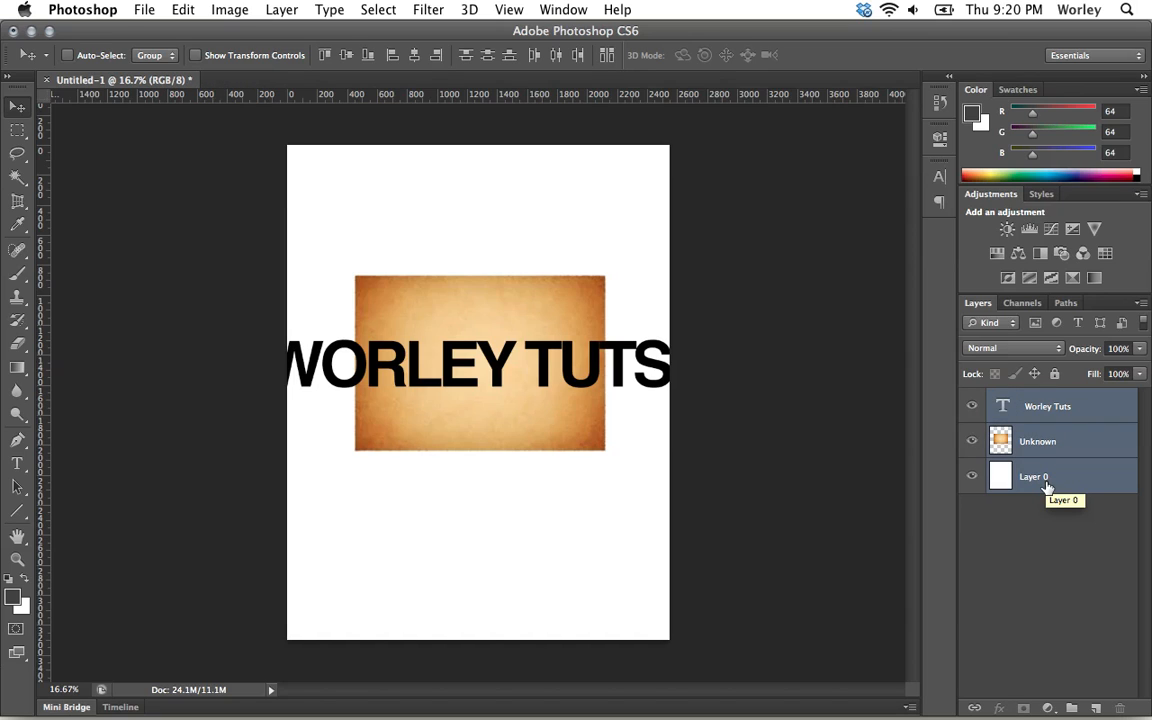
{"action": "key", "text": "super+g"}
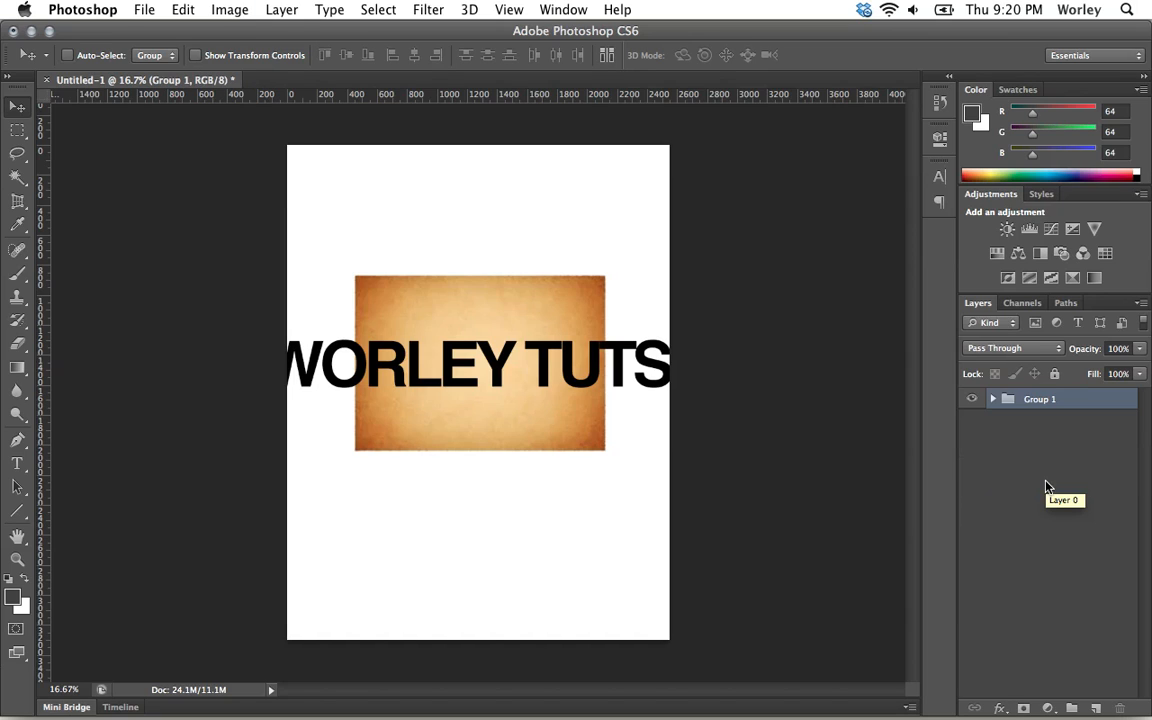
- Expand Group 1 to show the layers it contains and ungroup them
{"action": "left_click", "coordinate": [993, 400]}
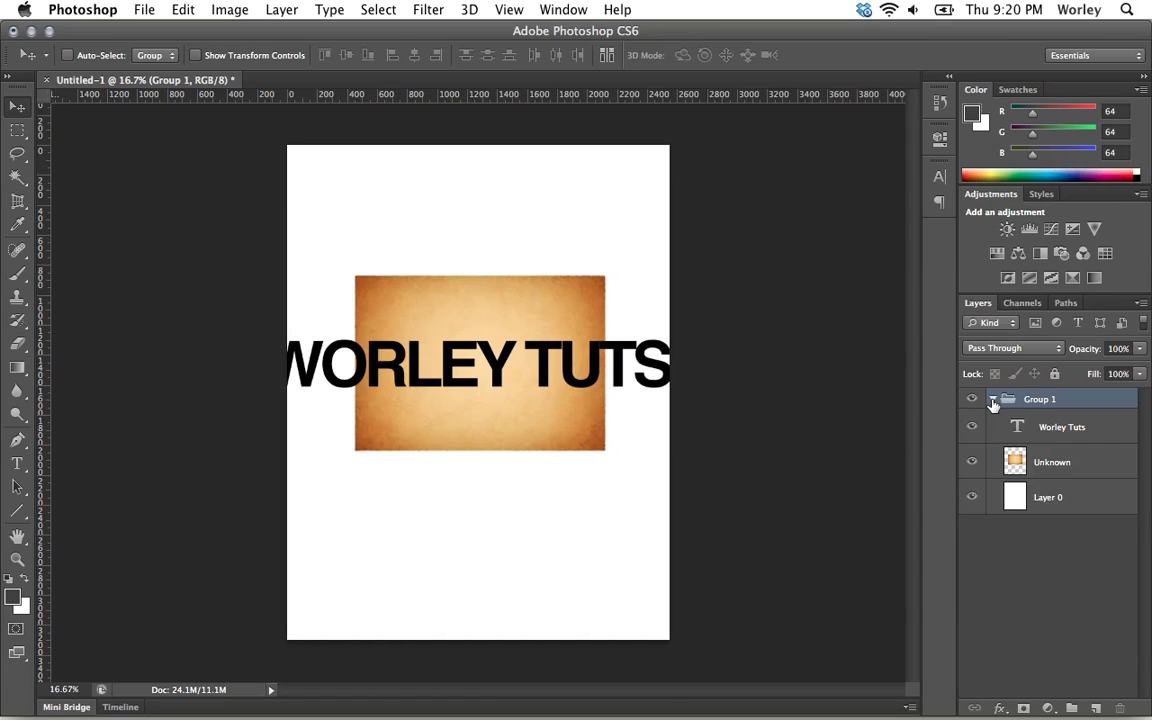
{"action": "left_click", "coordinate": [993, 400]}
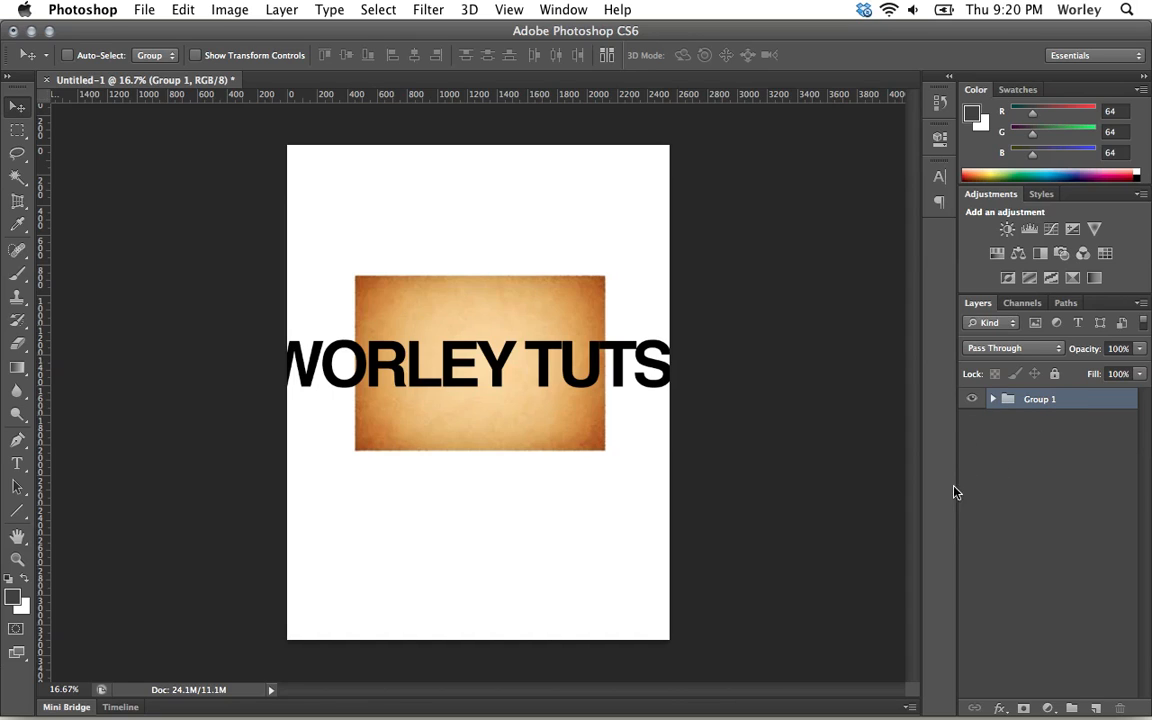
{"action": "left_click", "coordinate": [993, 399]}
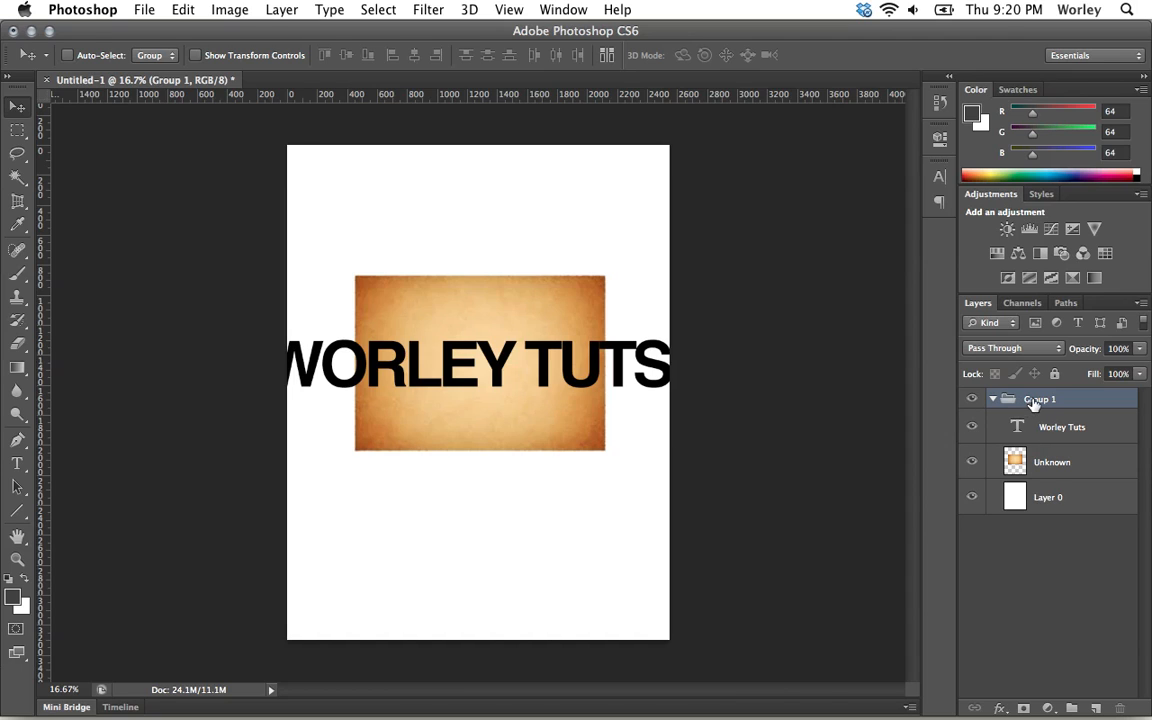
{"action": "right_click", "coordinate": [1033, 400]}
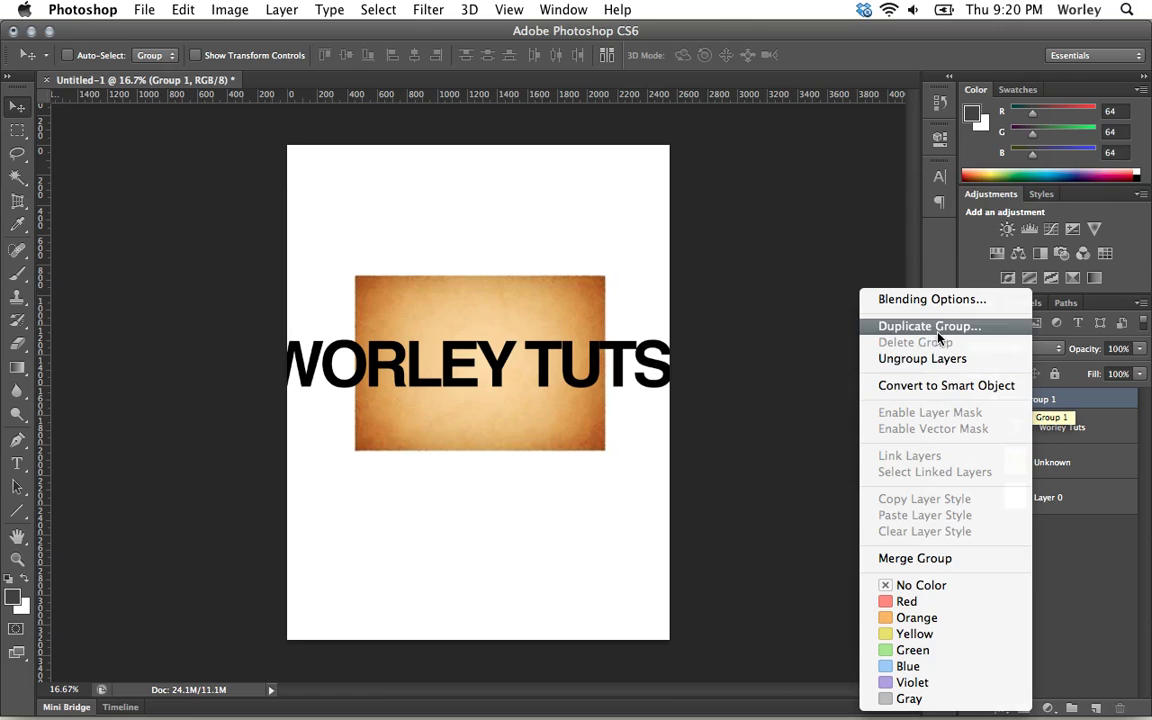
{"action": "left_click", "coordinate": [955, 366]}
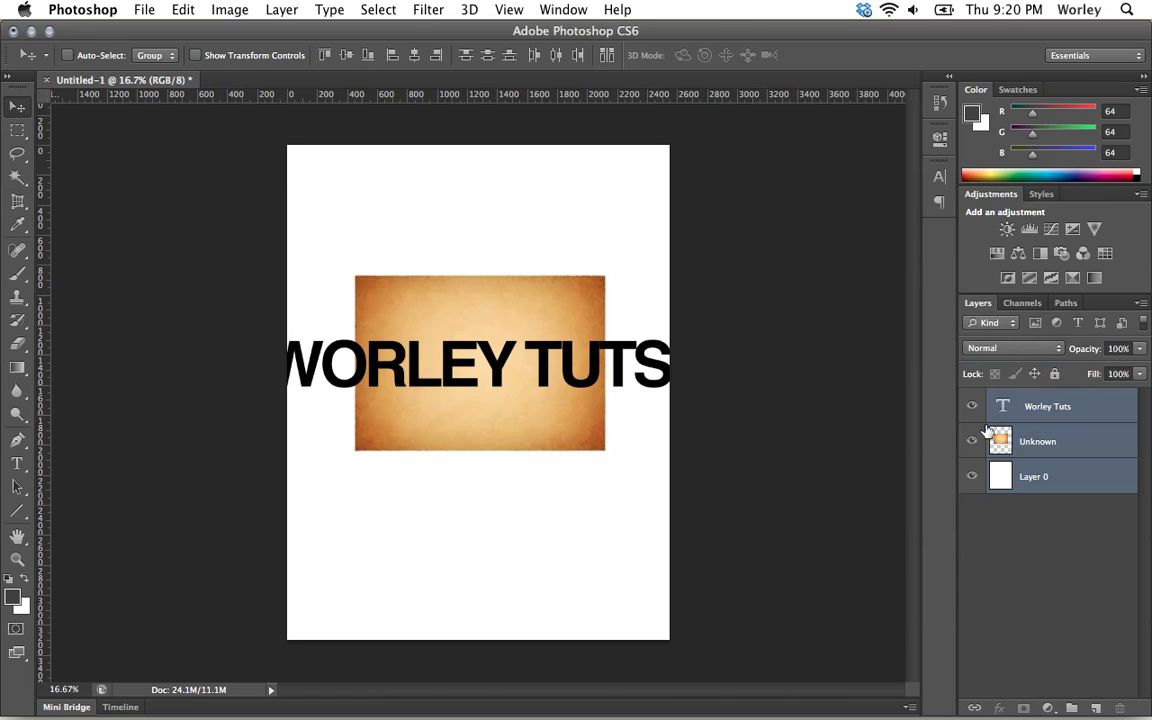
- Select the whole range of layers from Layer 0 up to Worley Tuts, view their layer options, and clear the selection
{"action": "left_click", "coordinate": [1035, 479]}
{"action": "left_click", "coordinate": [1038, 409], "text": "shift"}
{"action": "right_click", "coordinate": [1038, 409]}
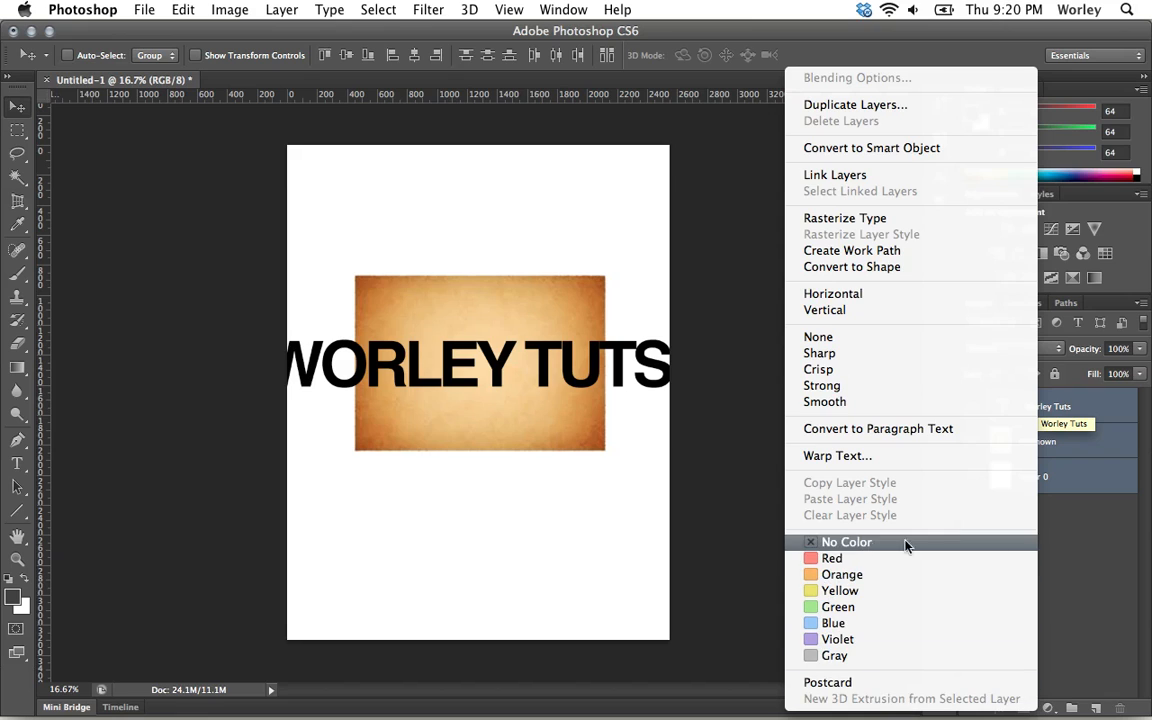
{"action": "left_click", "coordinate": [1108, 559]}
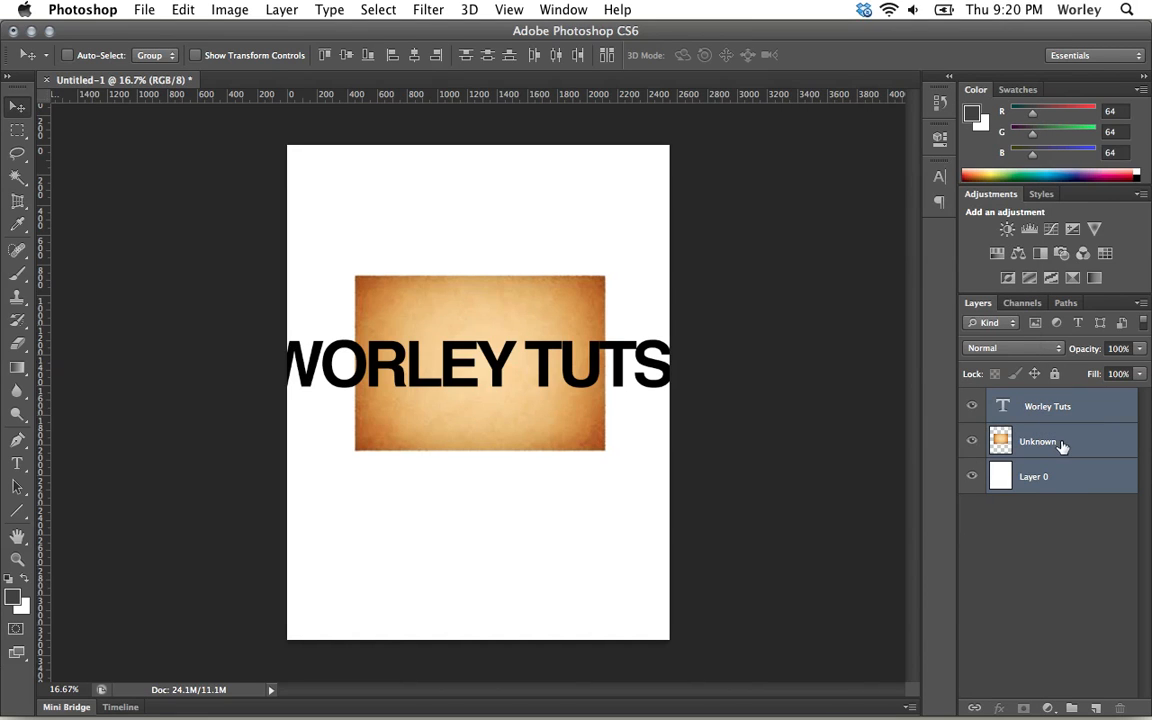
{"action": "left_click", "coordinate": [1039, 535]}
{"action": "left_click", "coordinate": [1040, 482]}
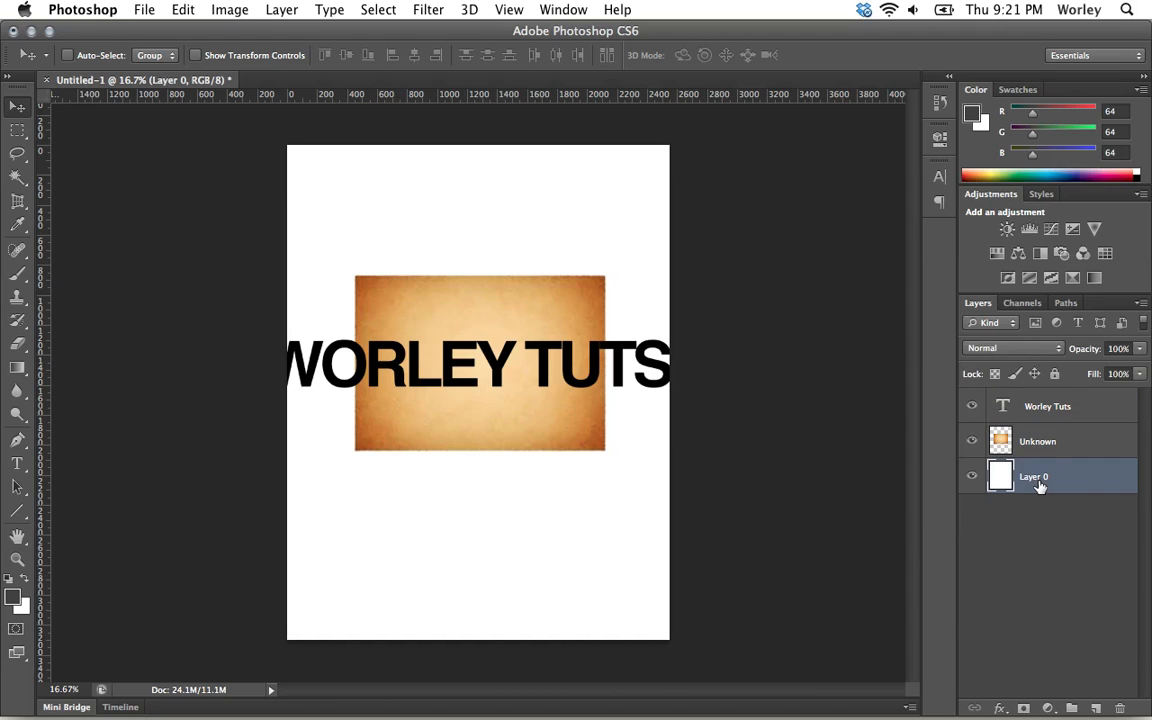
{"action": "left_click", "coordinate": [1042, 417], "text": "shift"}
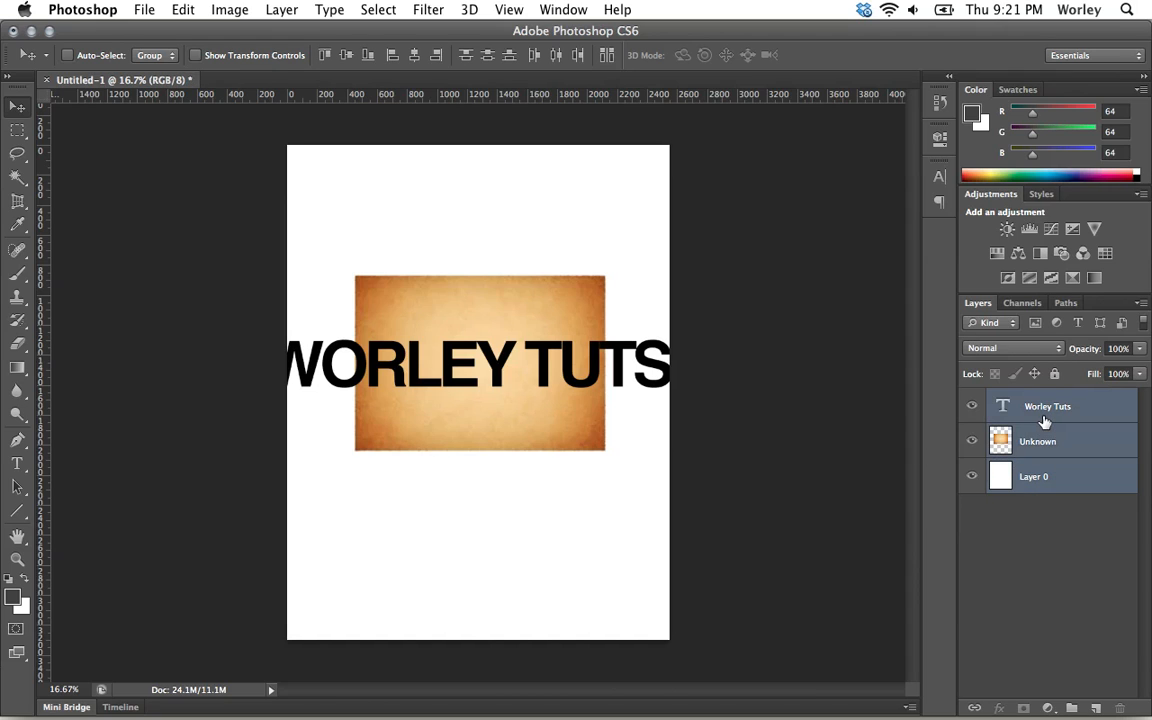
{"action": "left_click", "coordinate": [1035, 583]}
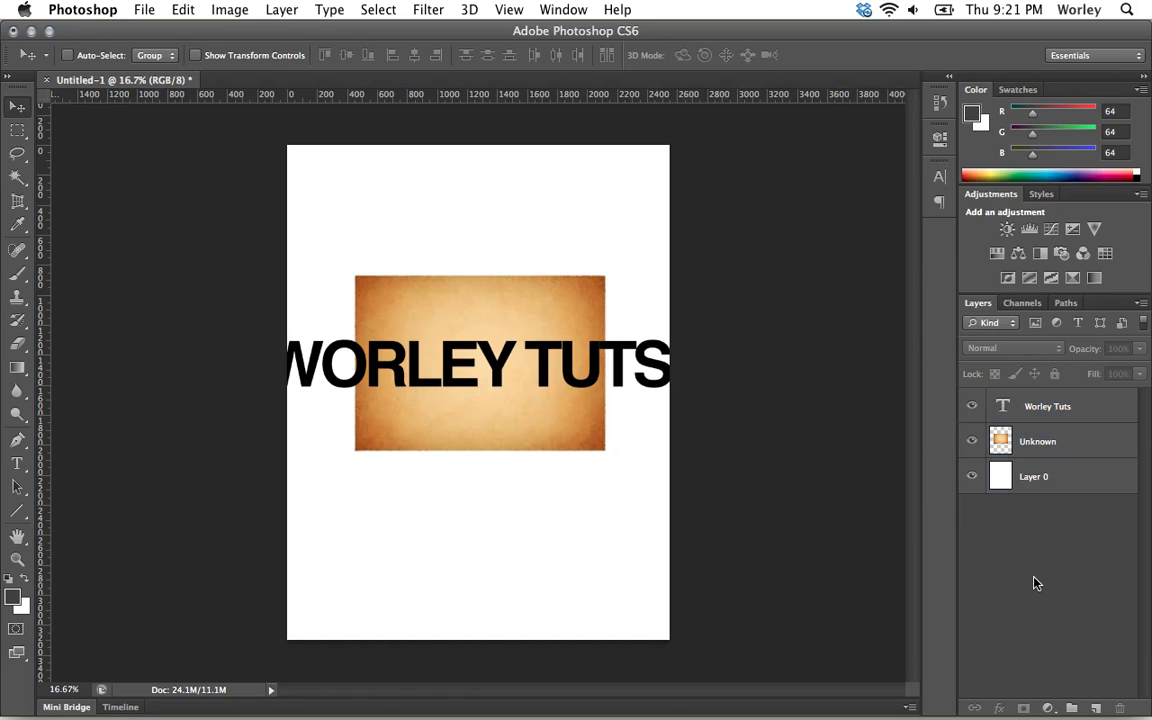
- Rename the Unknown parchment layer as kmsdc and the white Layer 0 as kmsl
{"action": "double_click", "coordinate": [1037, 443]}
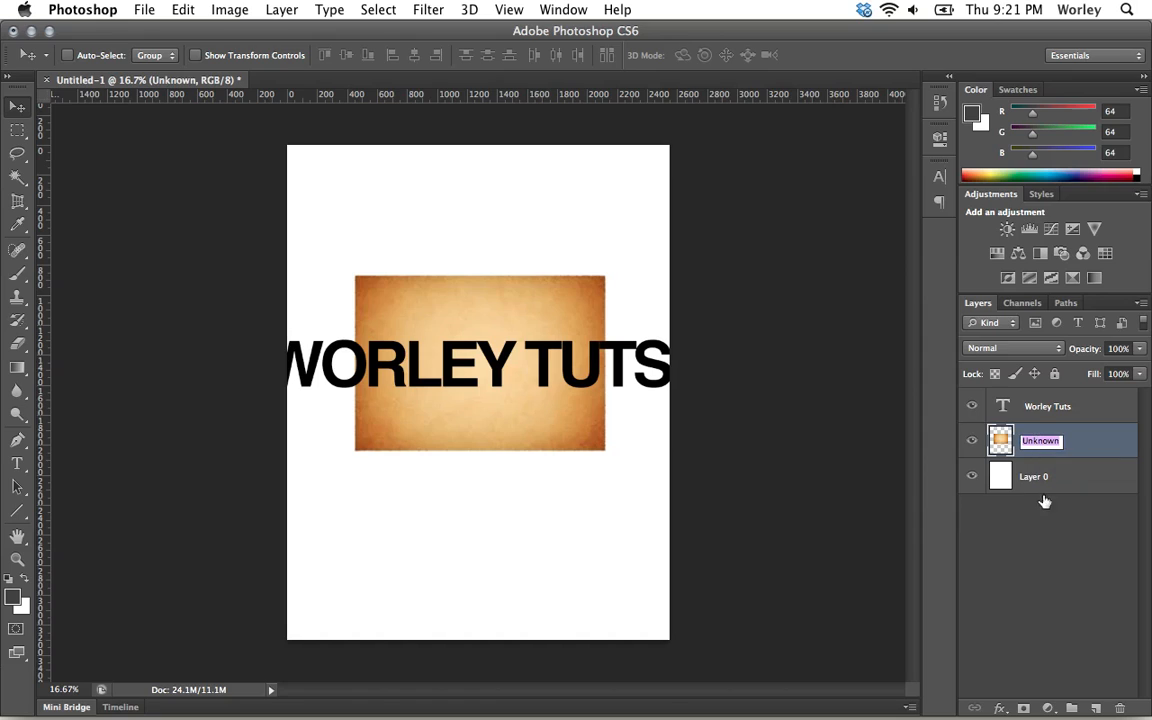
{"action": "type", "text": "kmsdc"}
{"action": "key", "text": "Return"}
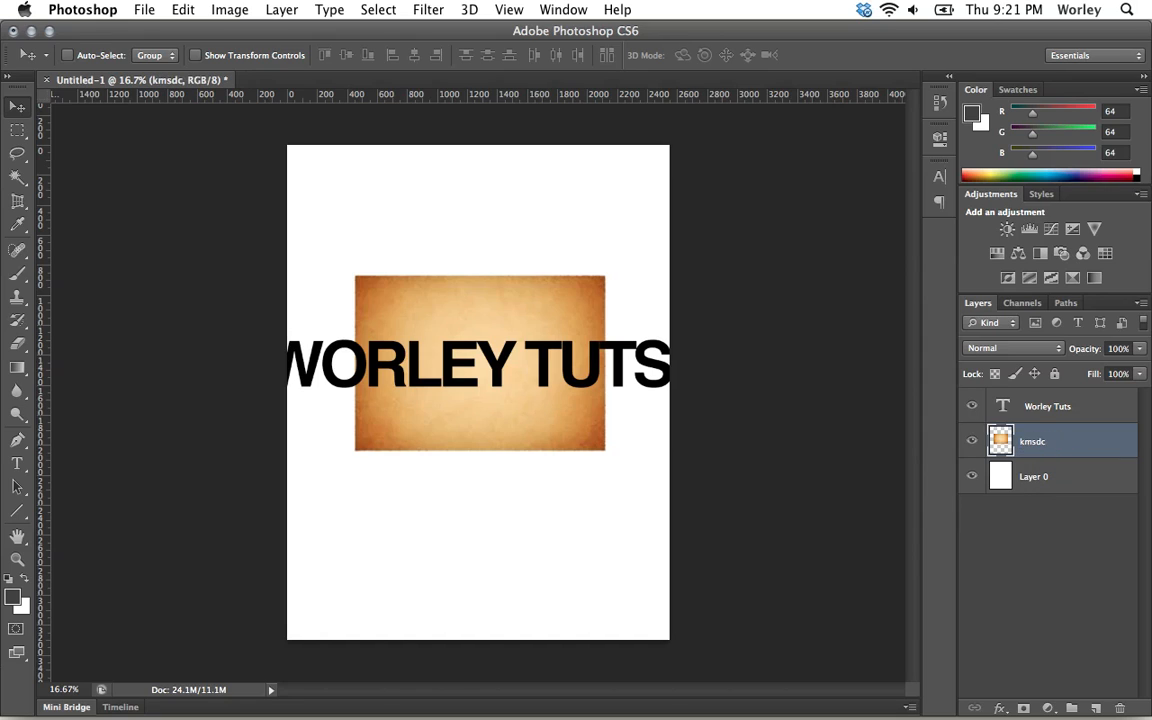
{"action": "double_click", "coordinate": [1030, 477]}
{"action": "type", "text": "kmsl"}
{"action": "key", "text": "Return"}
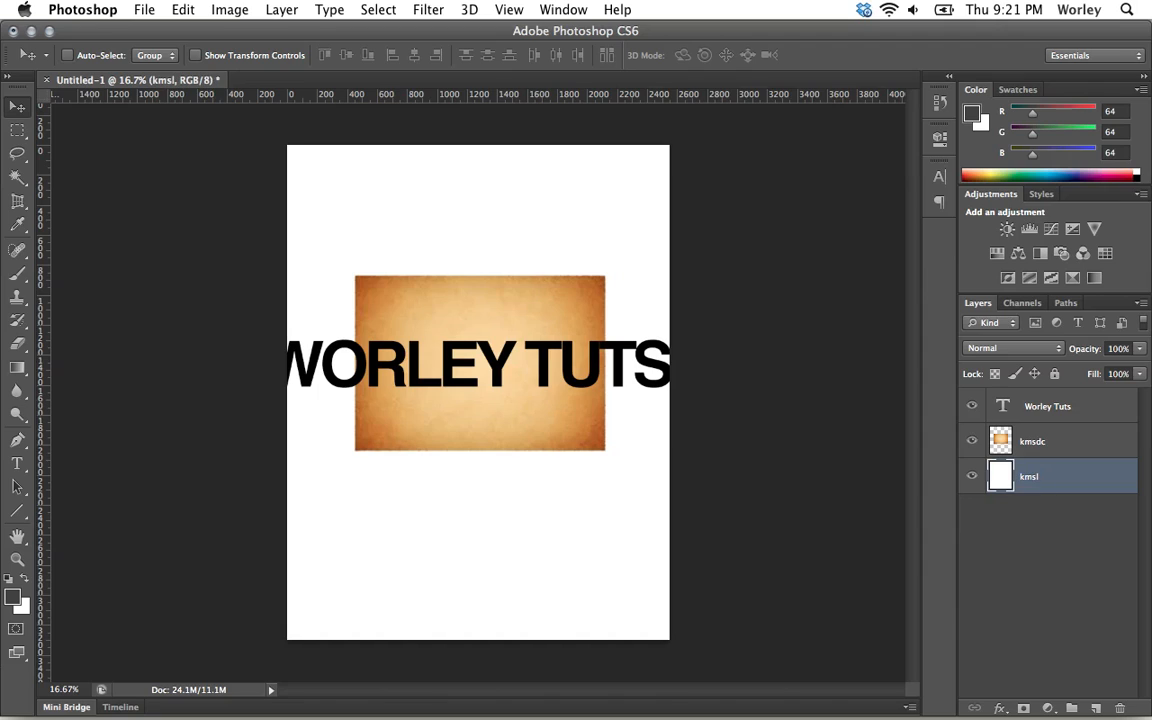